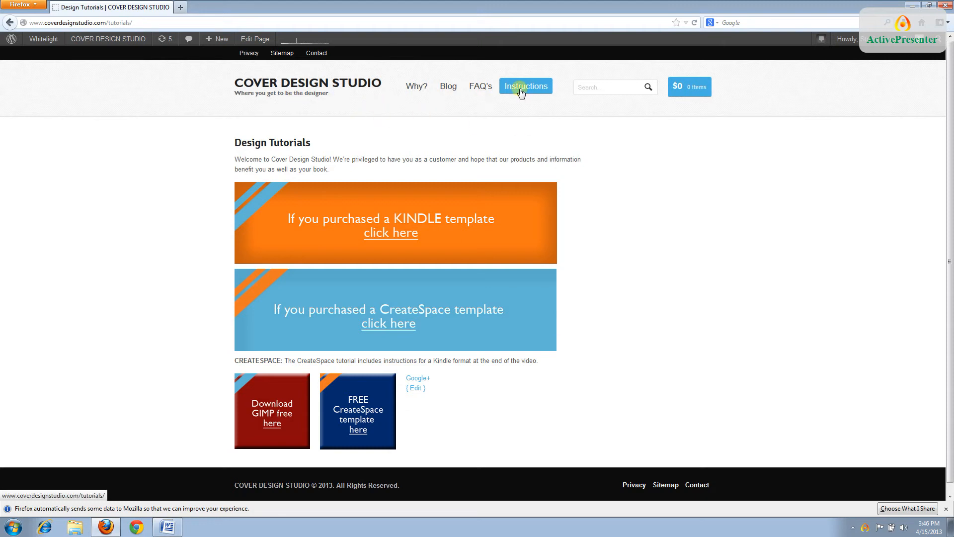
Follow the 'Download GIMP Free here' tile to the CNET download page
left_click(275, 410)
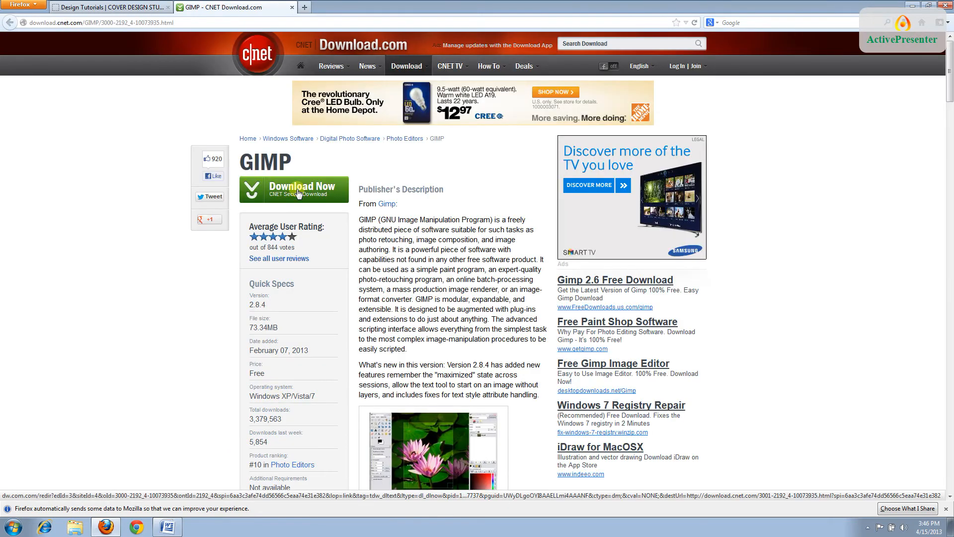
Download the gimp-2.8.4-setup.exe installer and save it to disk
left_click(299, 194)
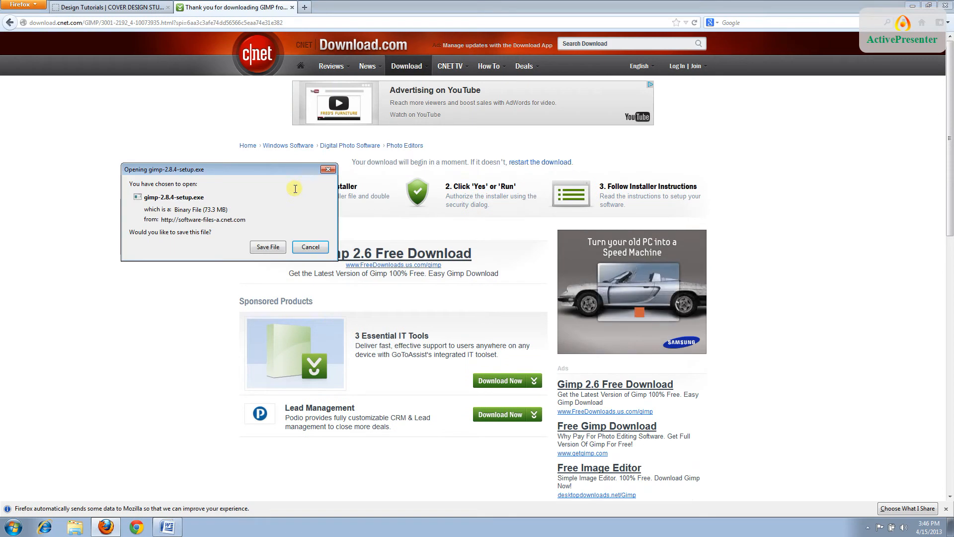
left_click(265, 246)
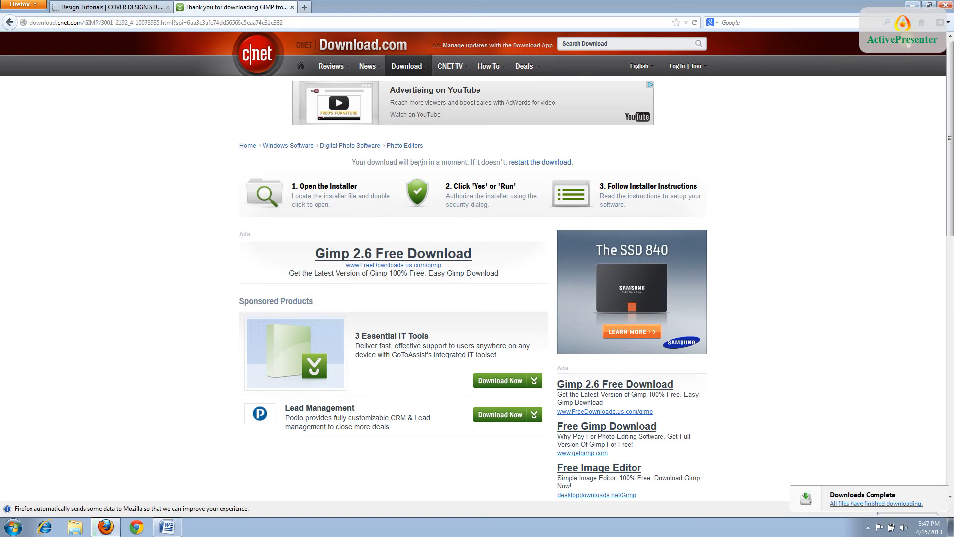
Run the downloaded installer, allow UAC, accept the language and install GIMP 2.8.4 through to Finish
left_click(888, 22)
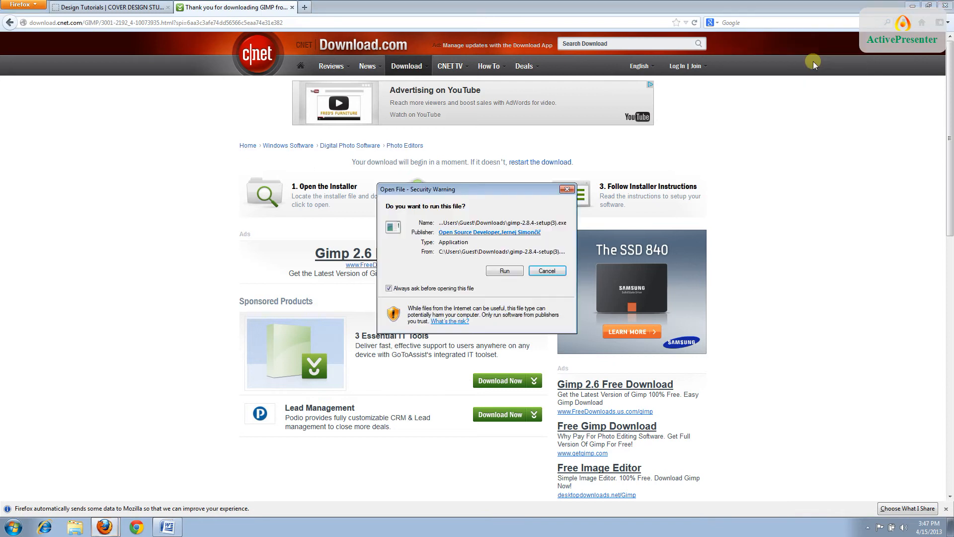
left_click(504, 271)
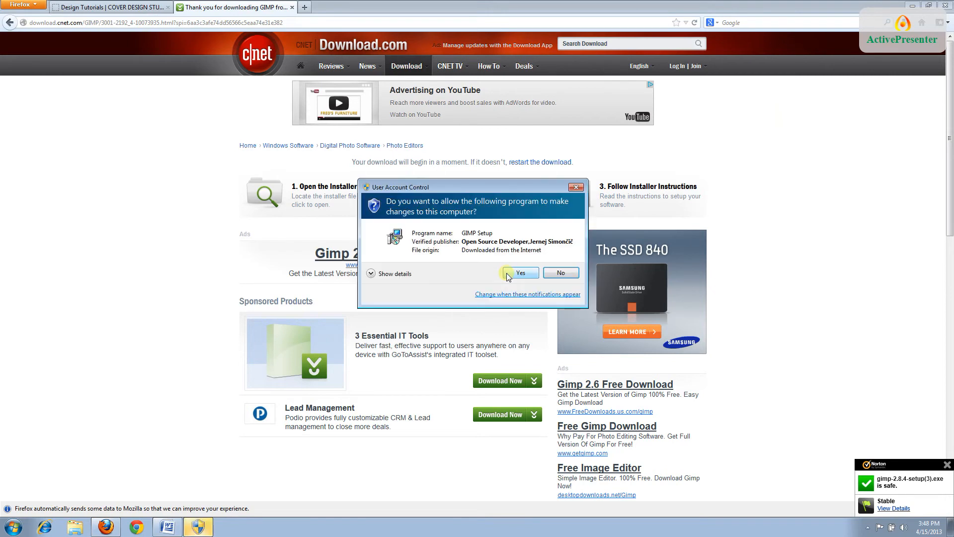
left_click(519, 274)
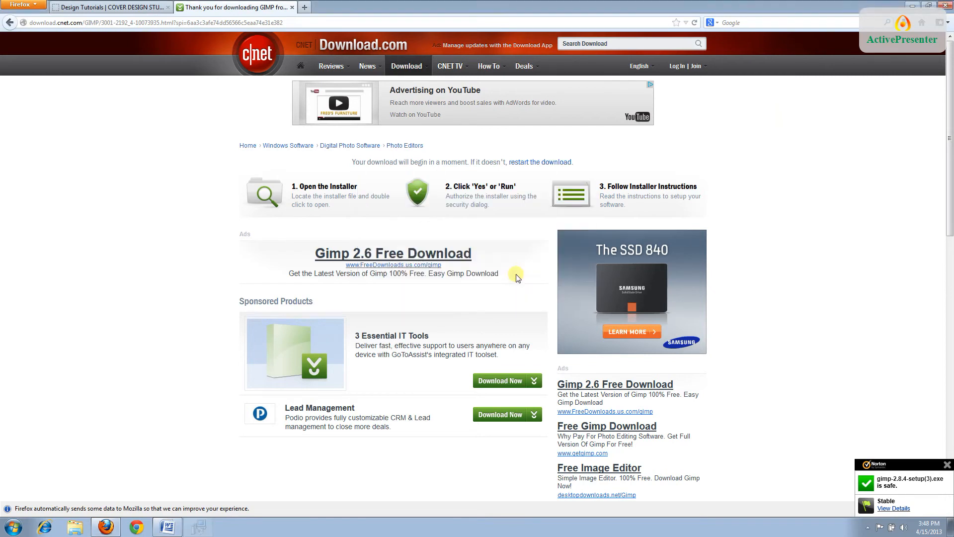
left_click(486, 285)
left_click(534, 344)
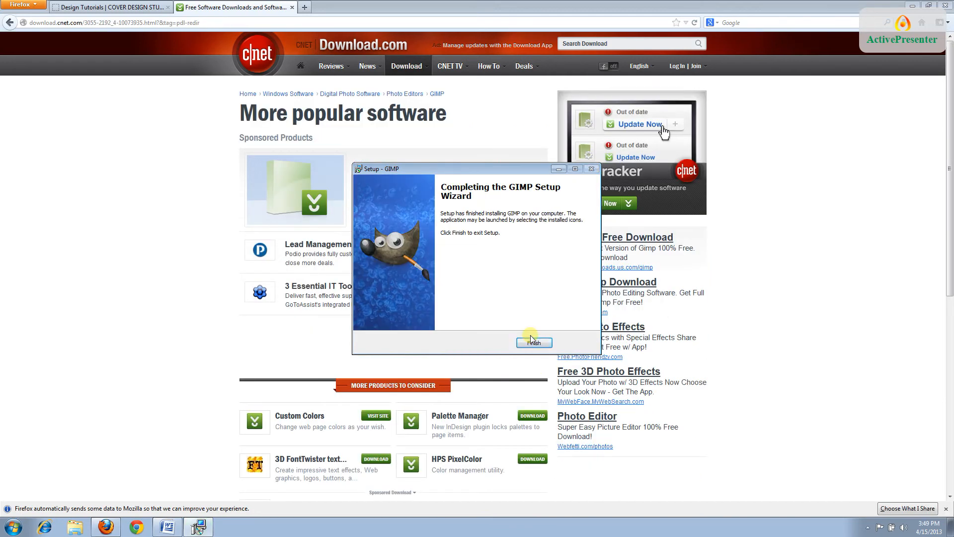
left_click(535, 343)
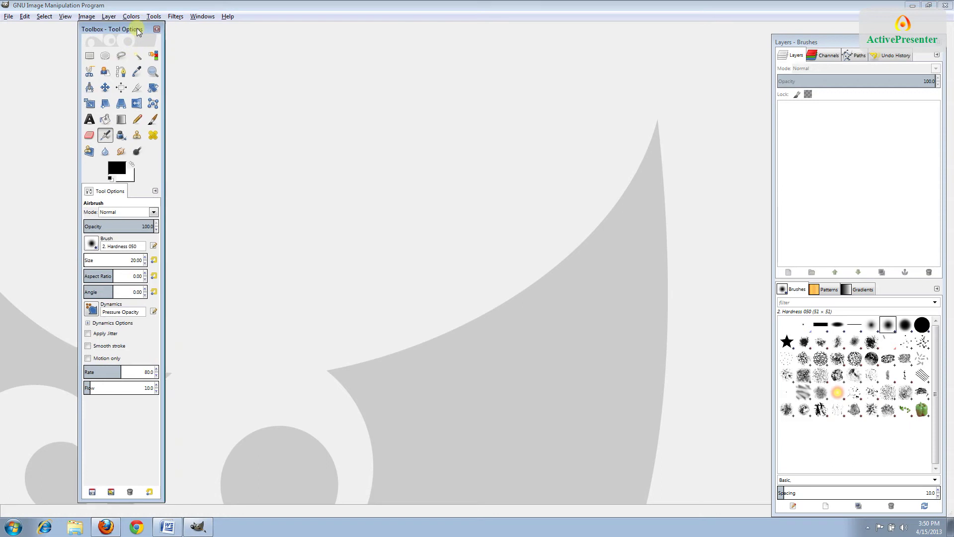
Load BookNameKindle.xcf from Desktop > CoverDesign via File > Open
left_click_drag(145, 25, 70, 39)
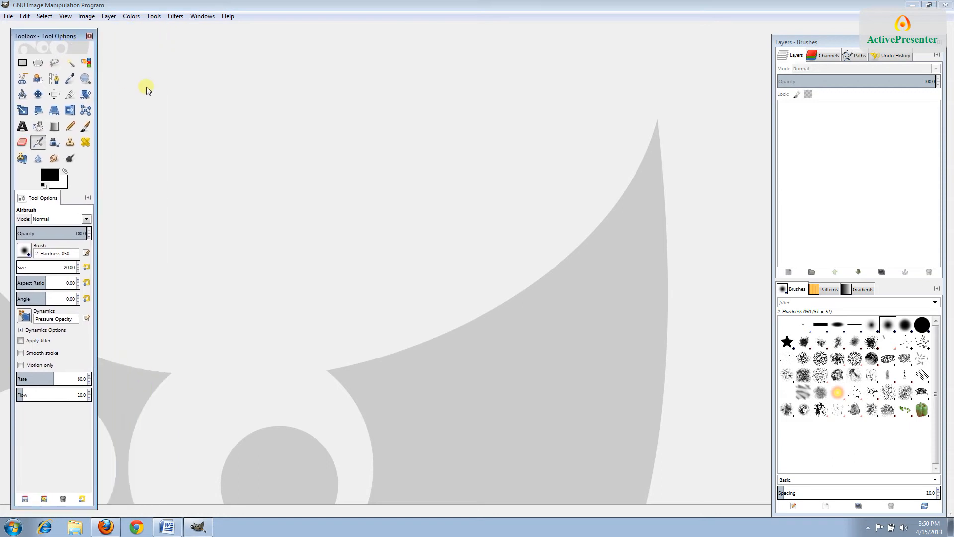
left_click(9, 17)
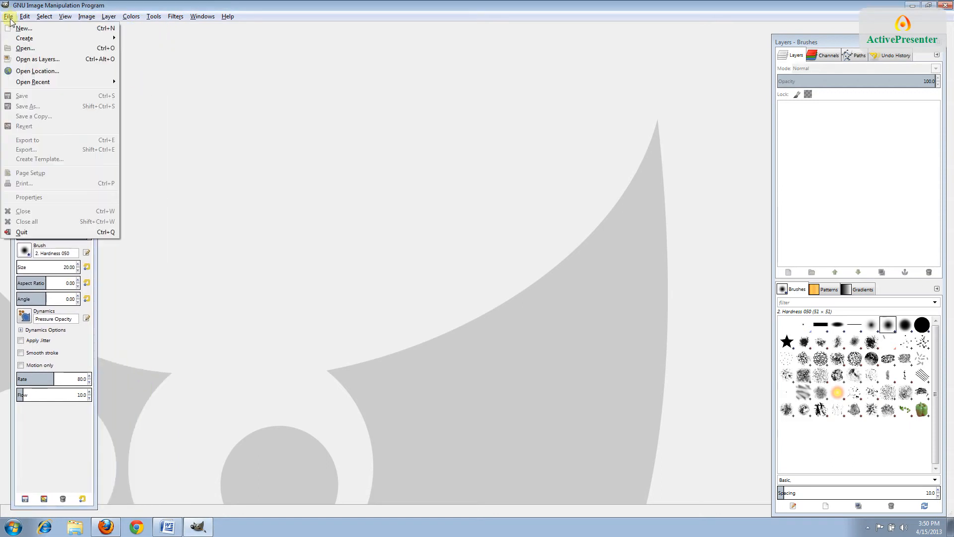
left_click(25, 48)
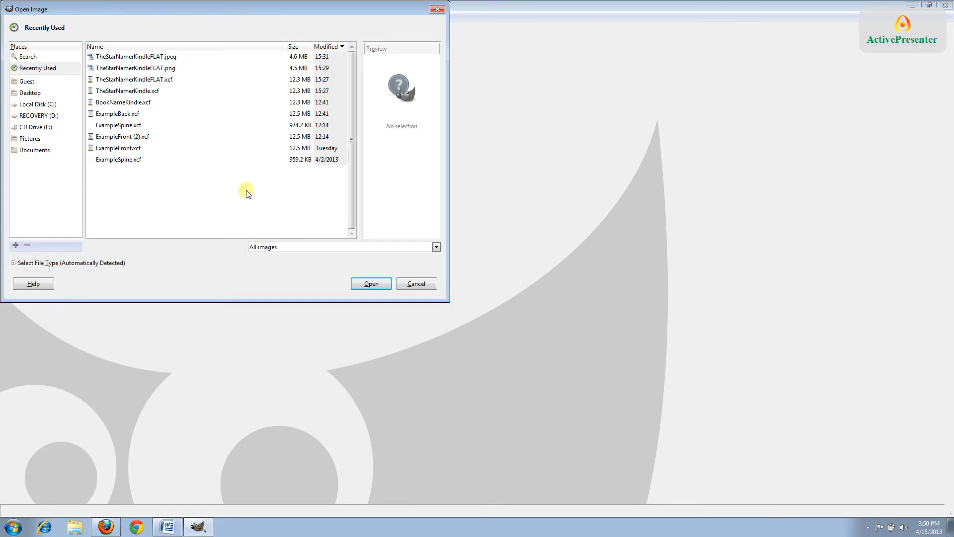
left_click(30, 93)
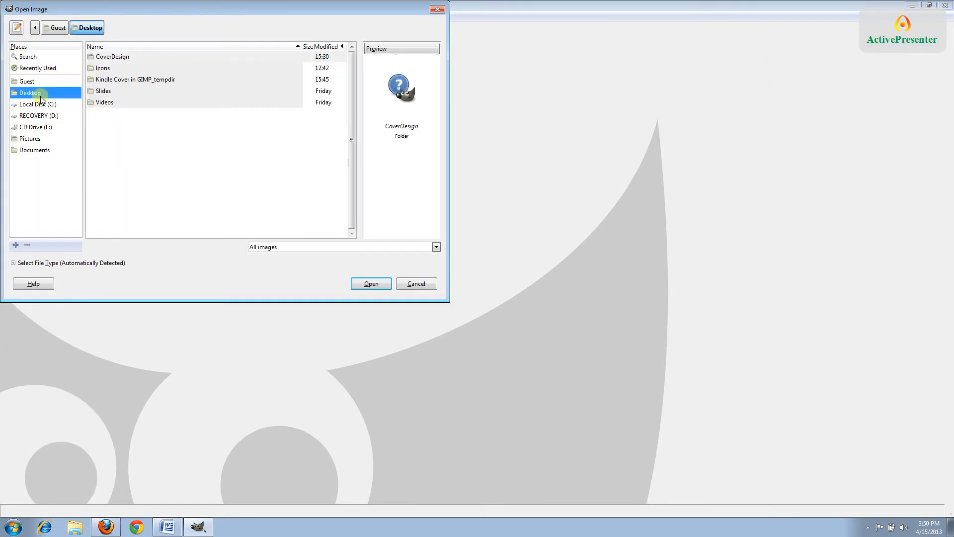
double_click(112, 57)
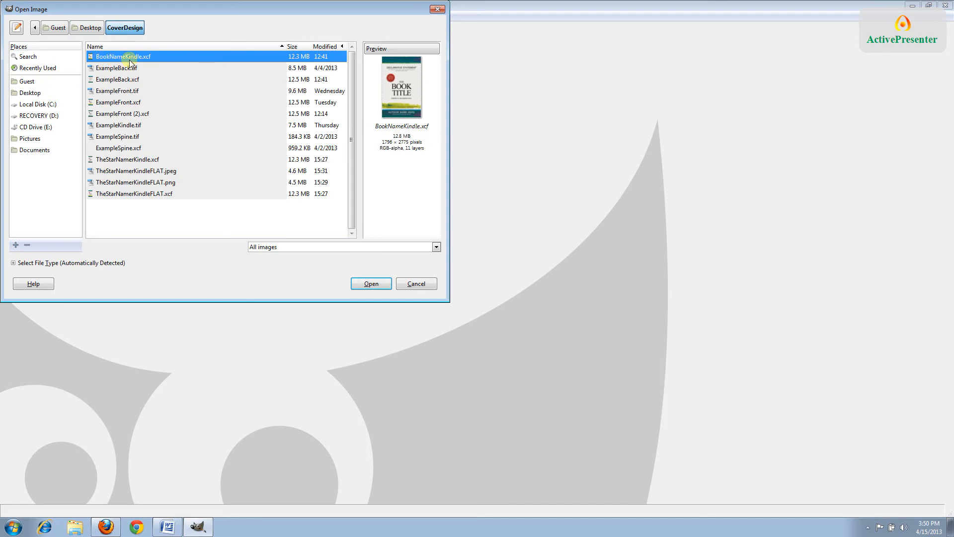
double_click(177, 57)
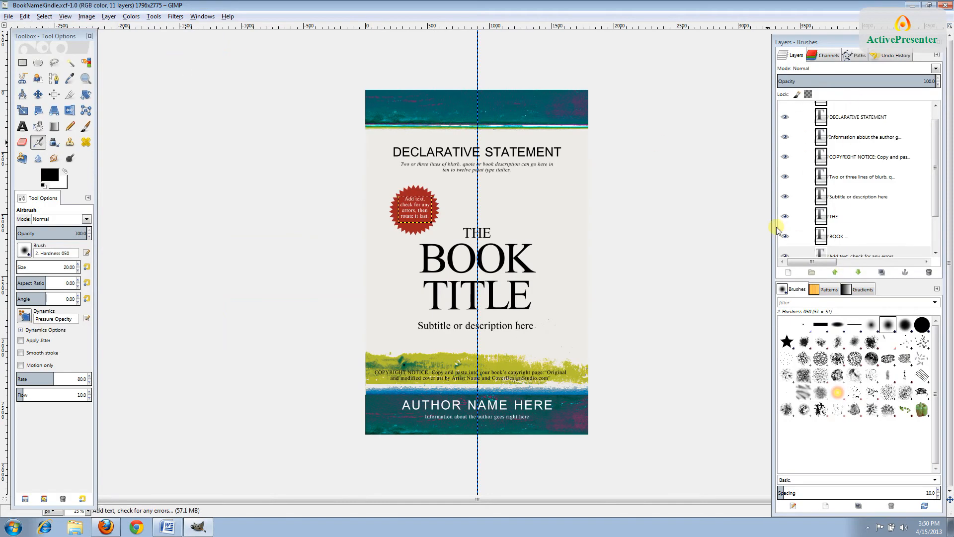
Resize the docks and switch the status-bar measurement unit to inches
left_click_drag(774, 229, 768, 224)
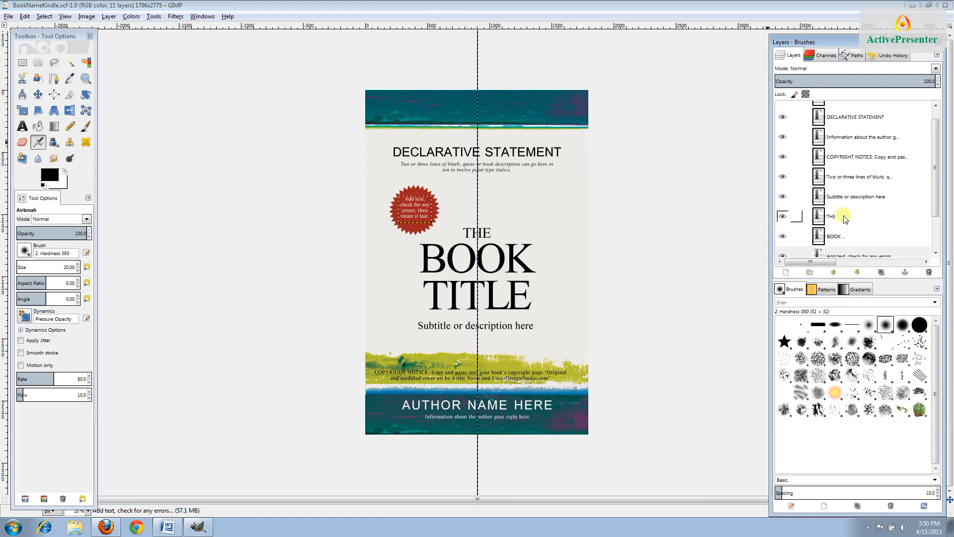
left_click(202, 17)
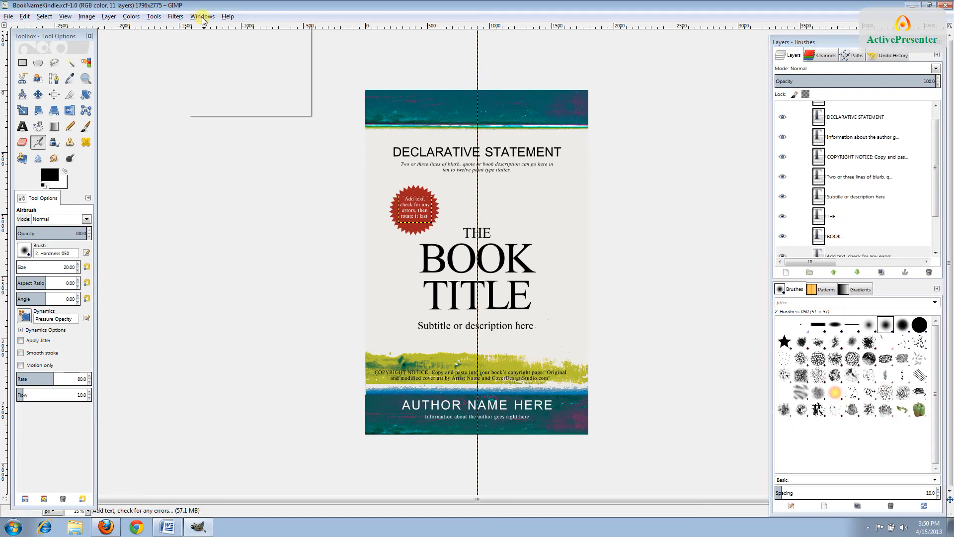
mouse_move(223, 37)
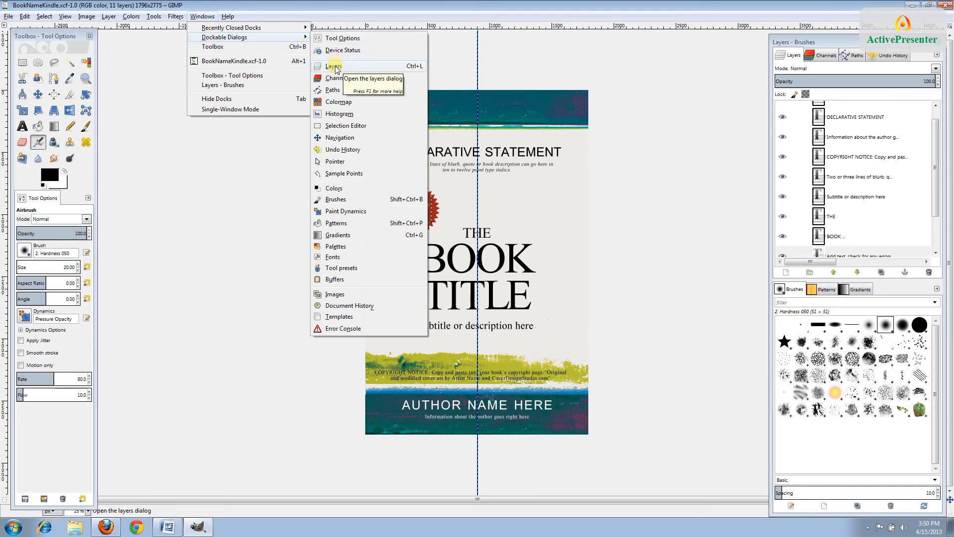
left_click(179, 109)
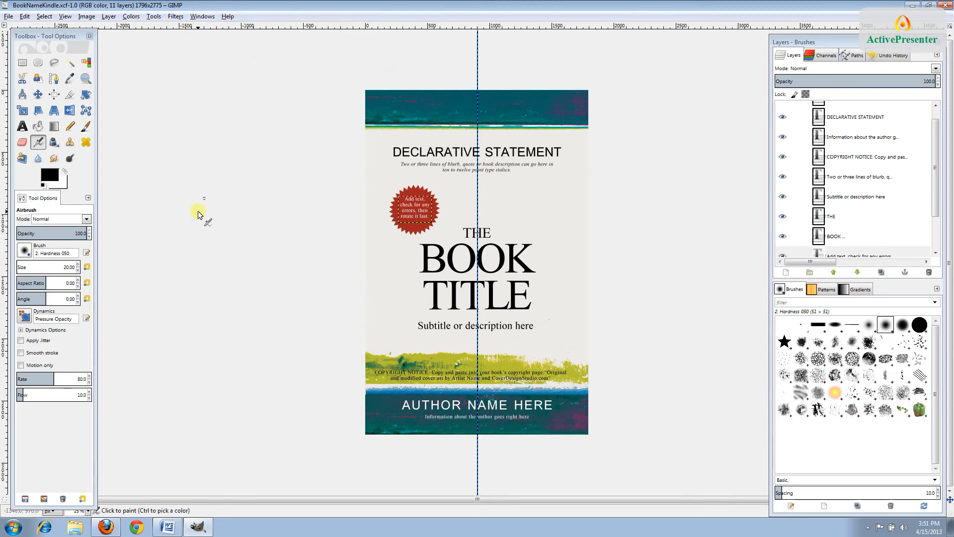
left_click_drag(60, 506, 58, 490)
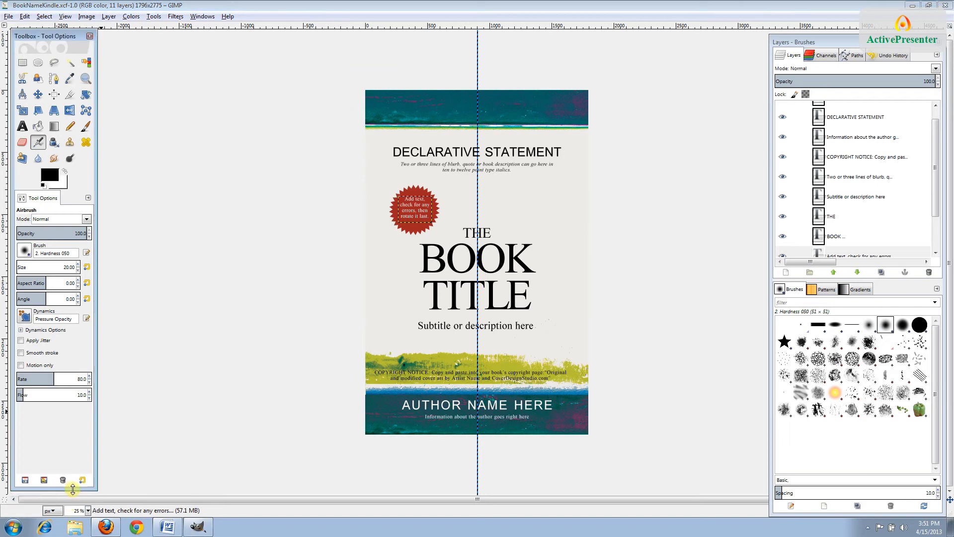
left_click(59, 511)
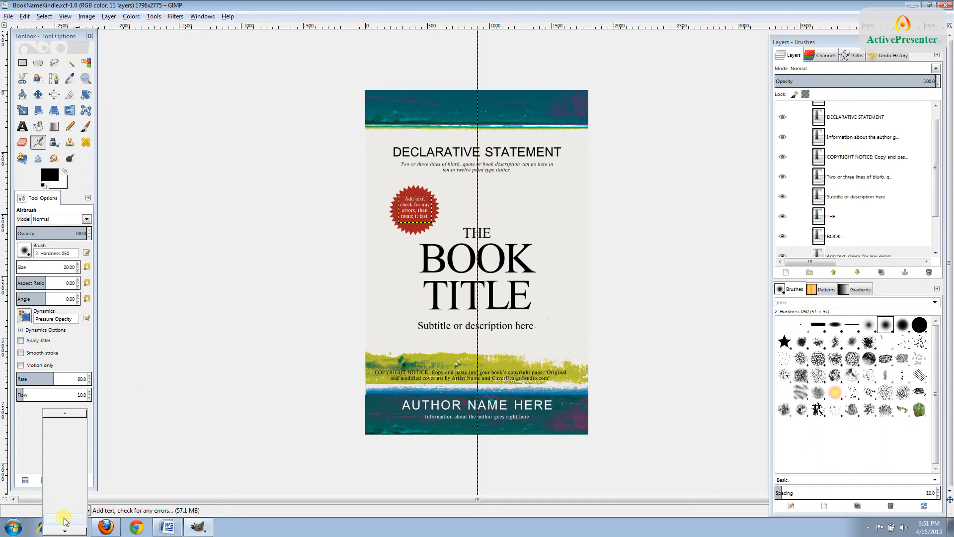
scroll(64, 522, "down", 2)
left_click(63, 524)
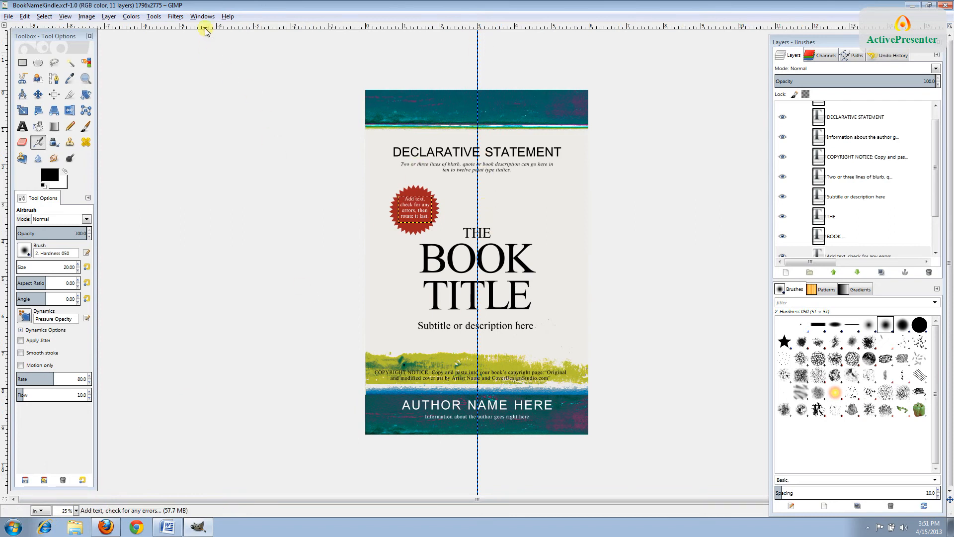
Turn off View > Show Guides to hide the center guide line
left_click(66, 16)
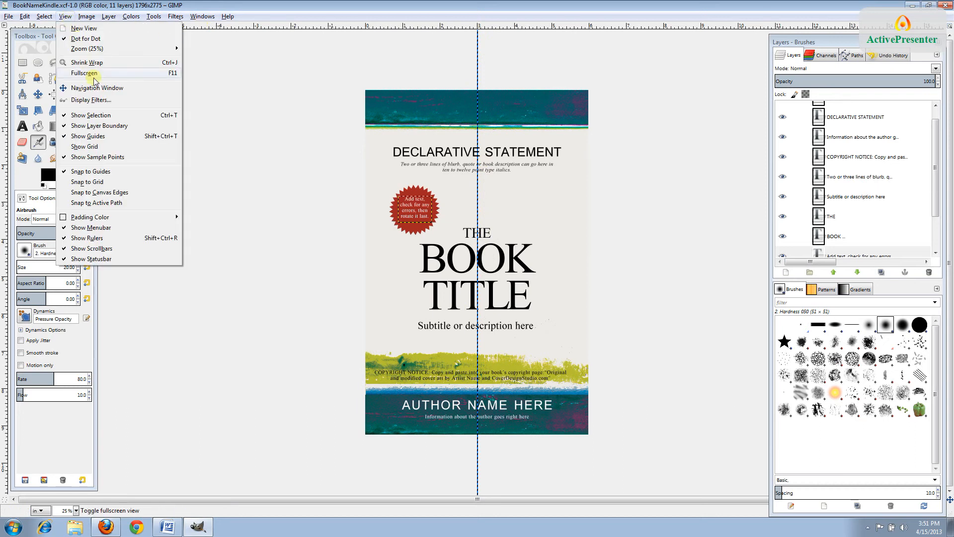
left_click(99, 136)
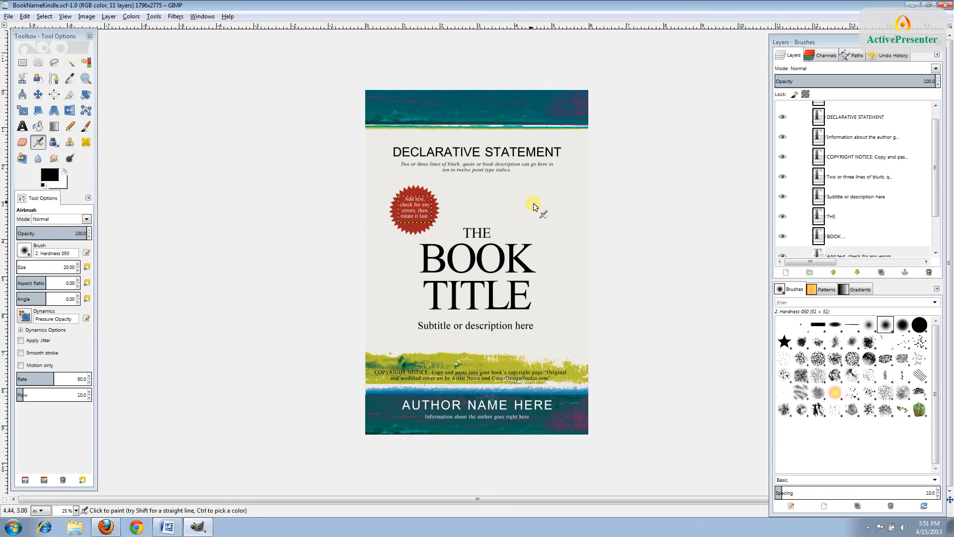
scroll(937, 192, "up", 1)
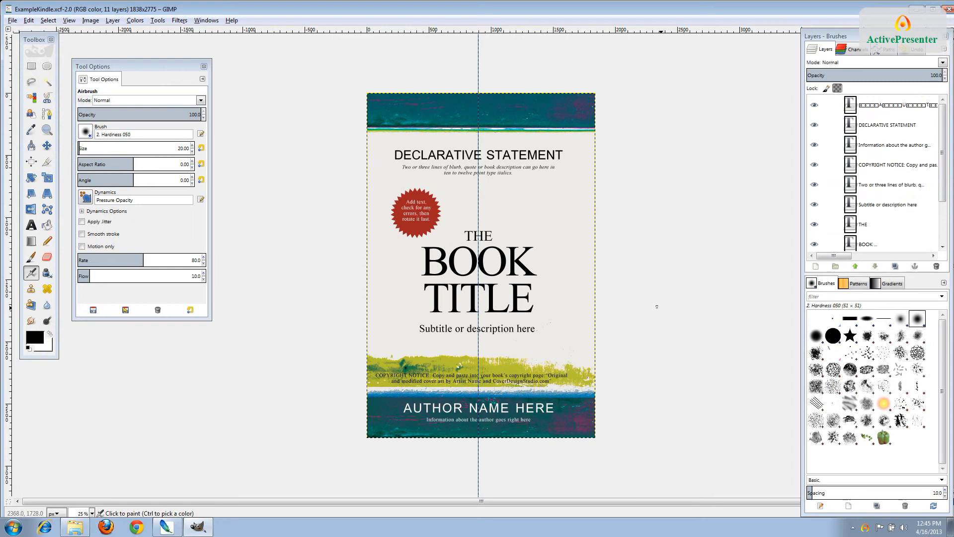
Save As TheStarNamerKindle.xcf, replacing 'Example' in the file name
left_click(13, 20)
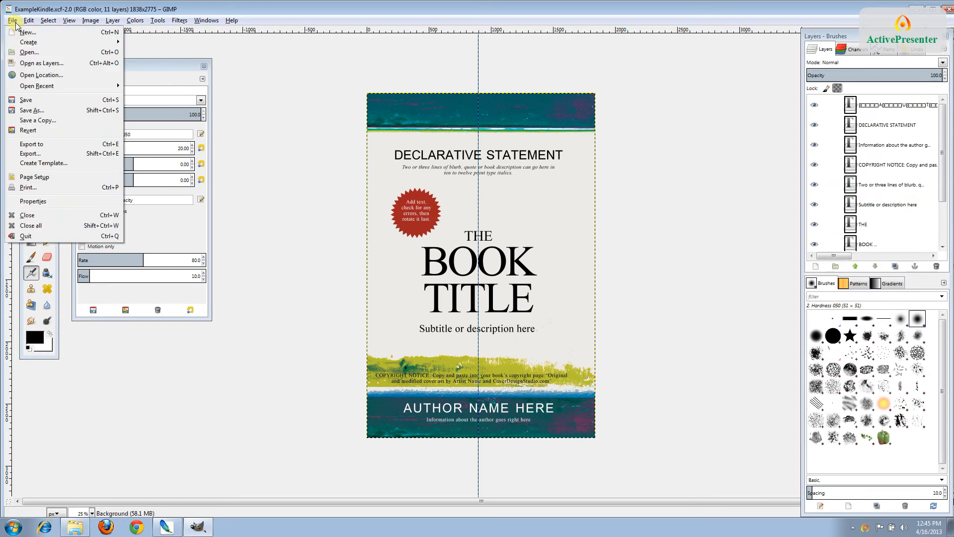
left_click(31, 103)
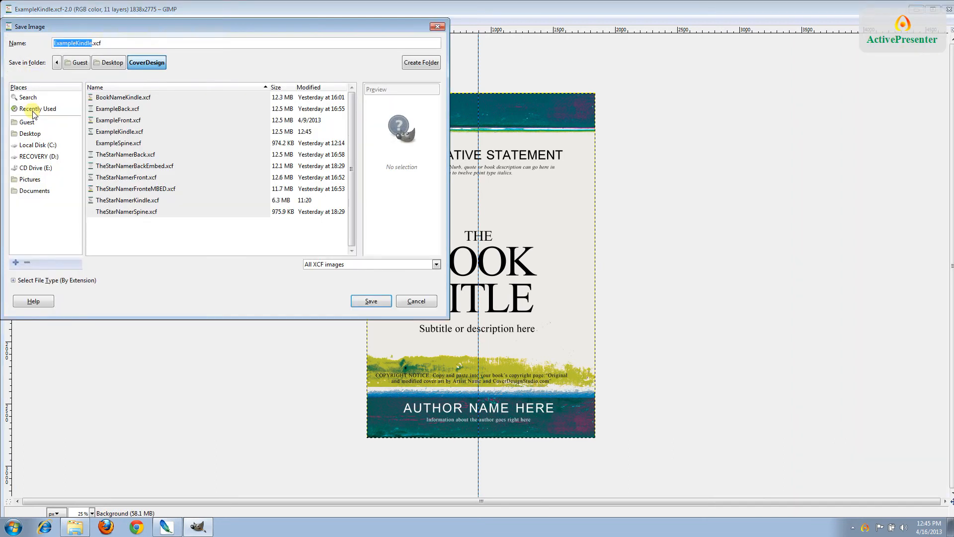
left_click(76, 43)
left_click_drag(76, 43, 46, 44)
type("TheStar")
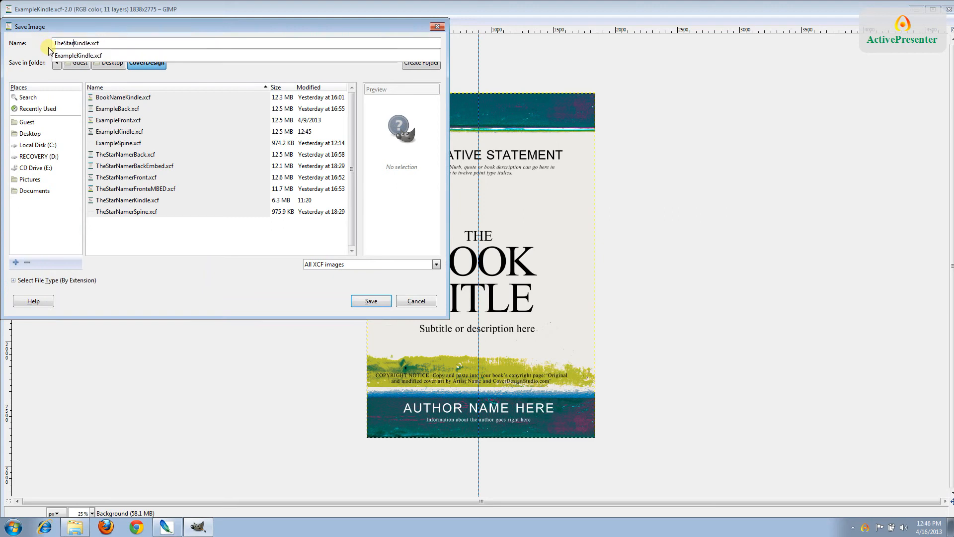
type("Namer")
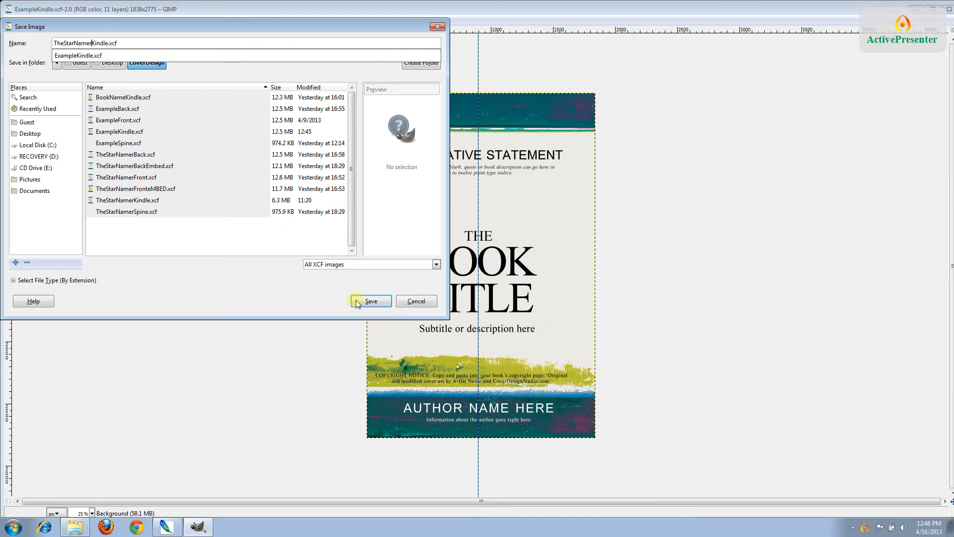
left_click(372, 301)
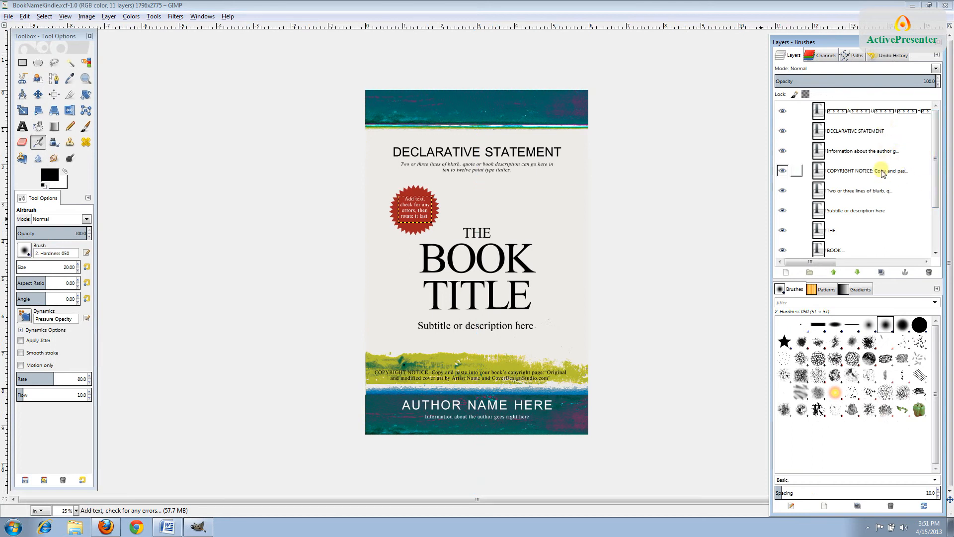
Select the COPYRIGHT NOTICE layer and zoom the cover to 50%
left_click(856, 193)
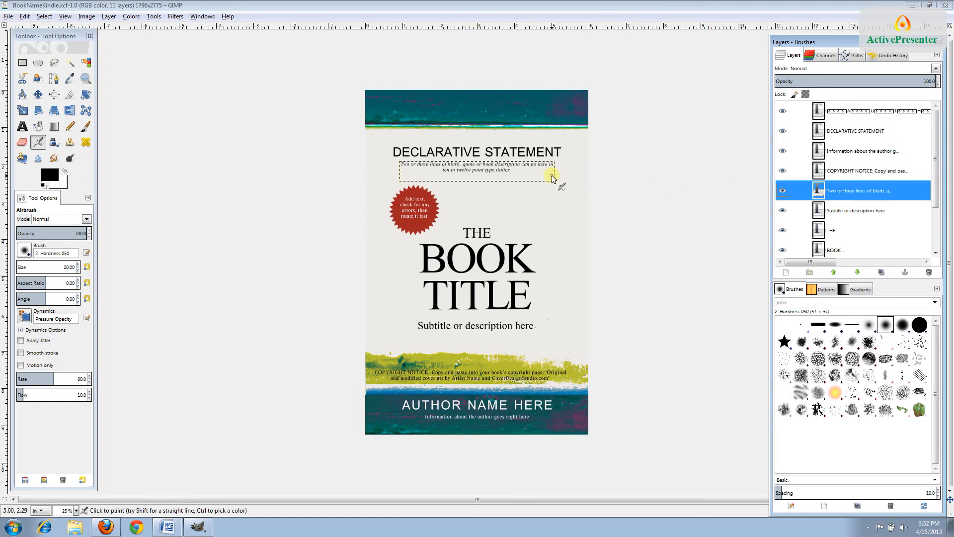
left_click(848, 175)
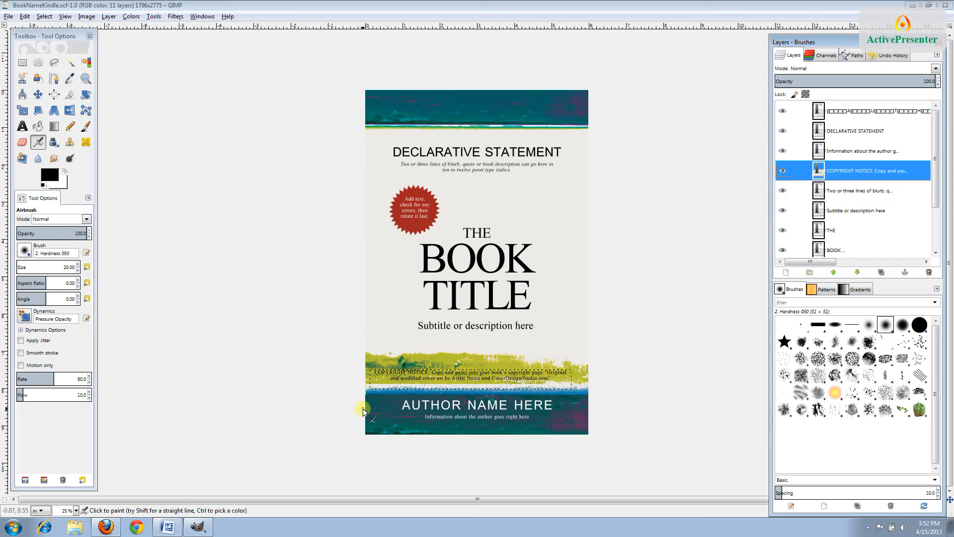
left_click(75, 510)
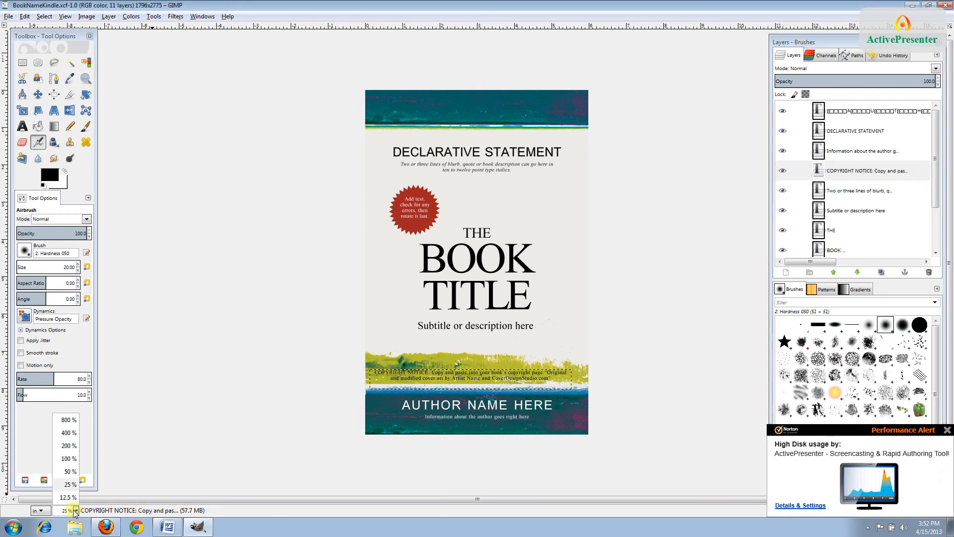
left_click(71, 473)
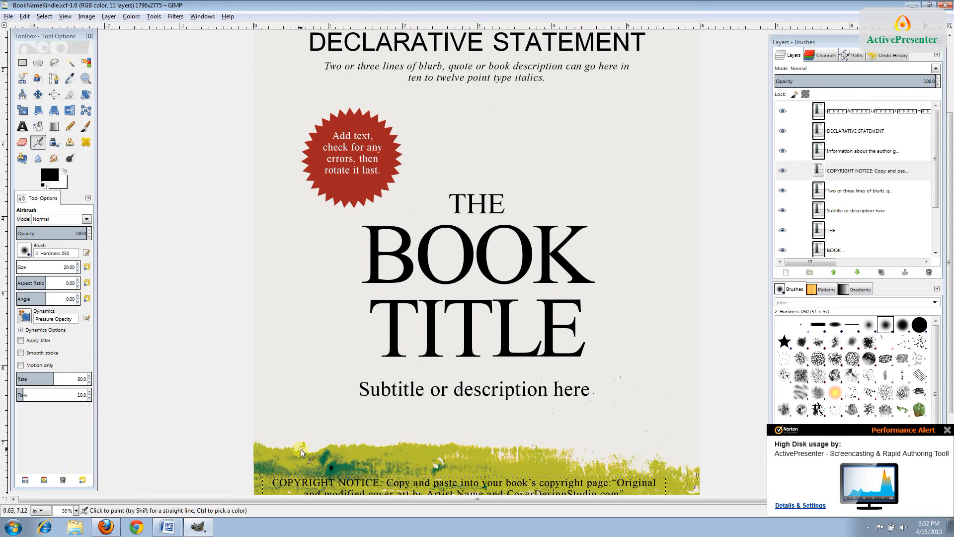
scroll(301, 449, "down", 3)
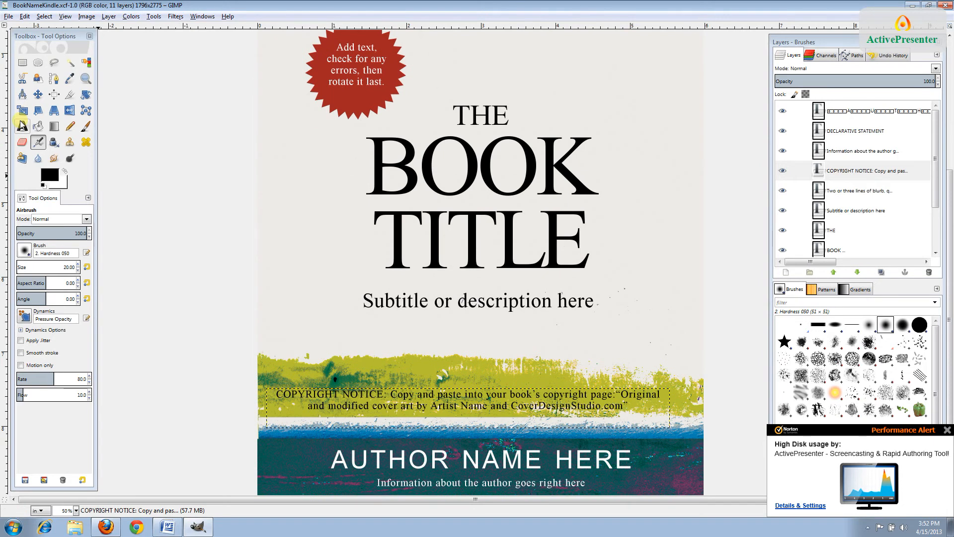
With the Text tool, select the second line of the copyright notice and copy the cover-art credit
left_click(23, 125)
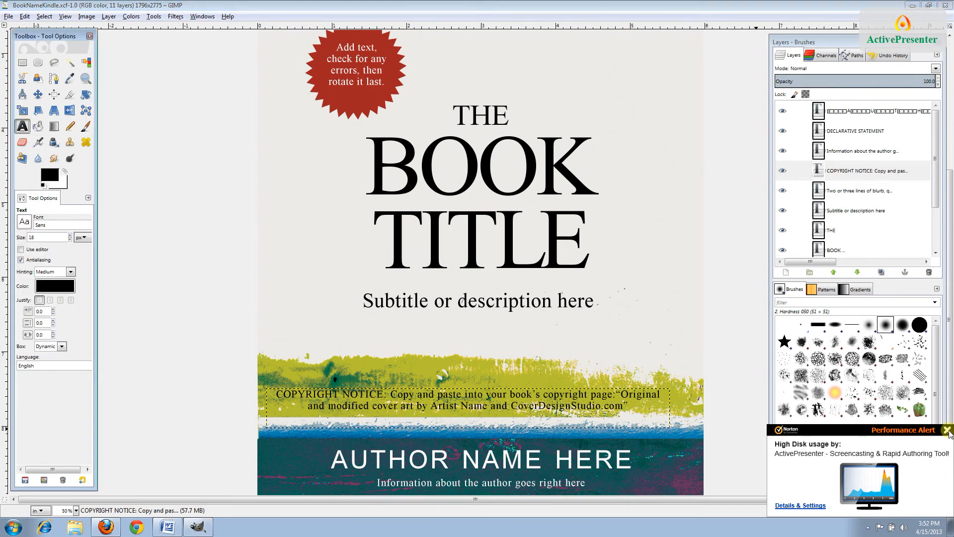
left_click(948, 431)
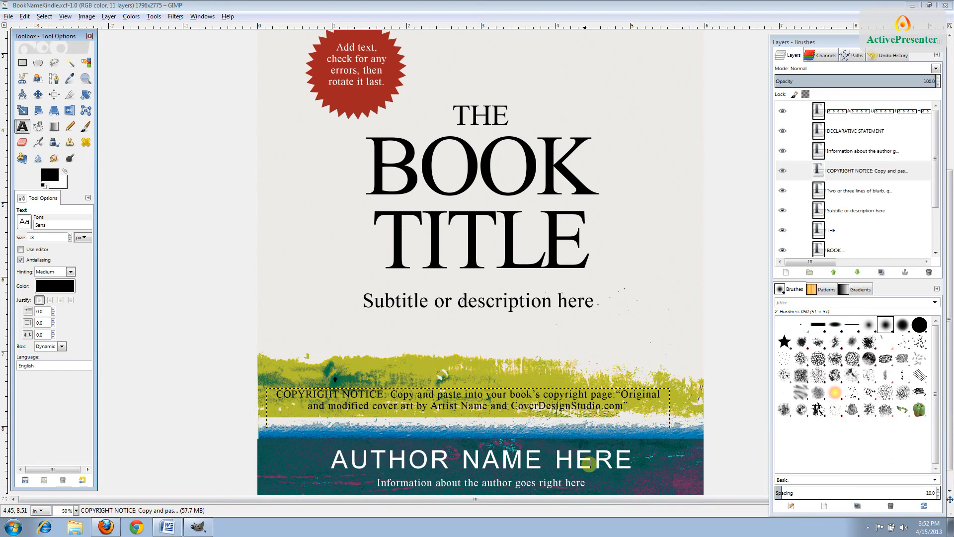
left_click(625, 406)
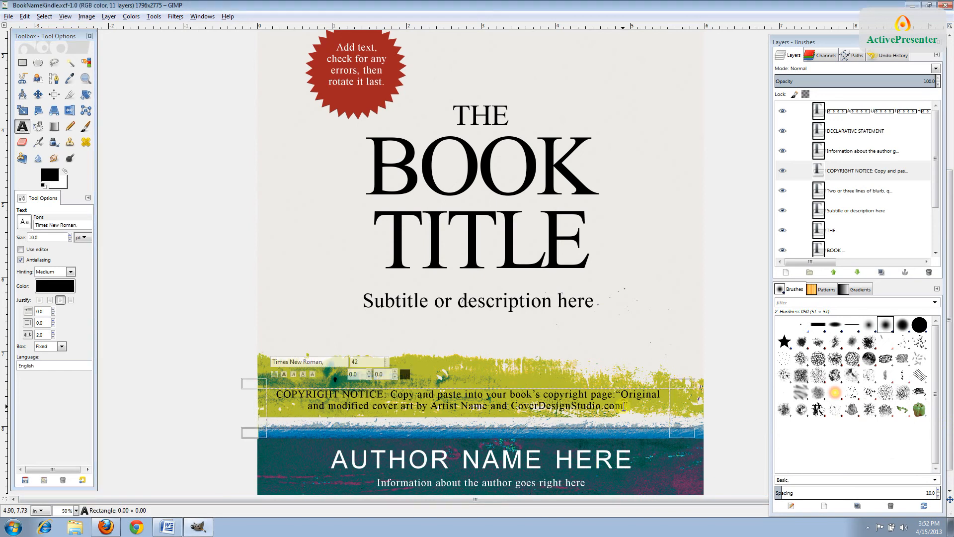
triple_click(610, 405)
right_click(610, 404)
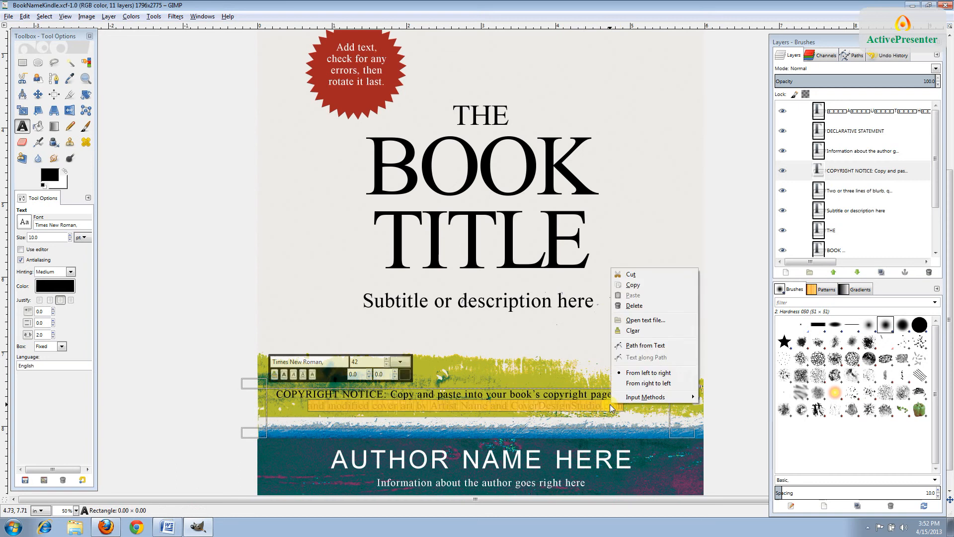
left_click(640, 288)
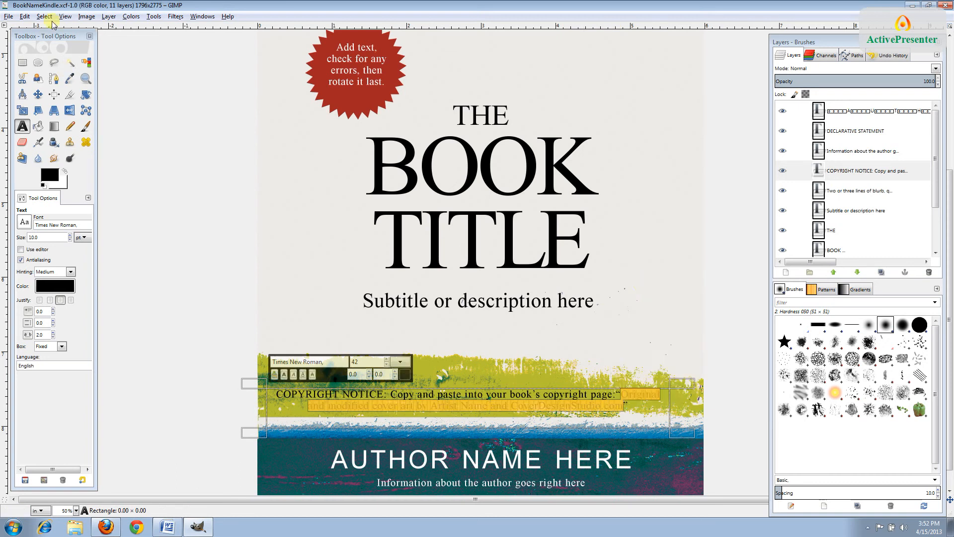
Paste the cover-art credit line under the acknowledgements in Word's Copyright document and close Word
left_click(168, 527)
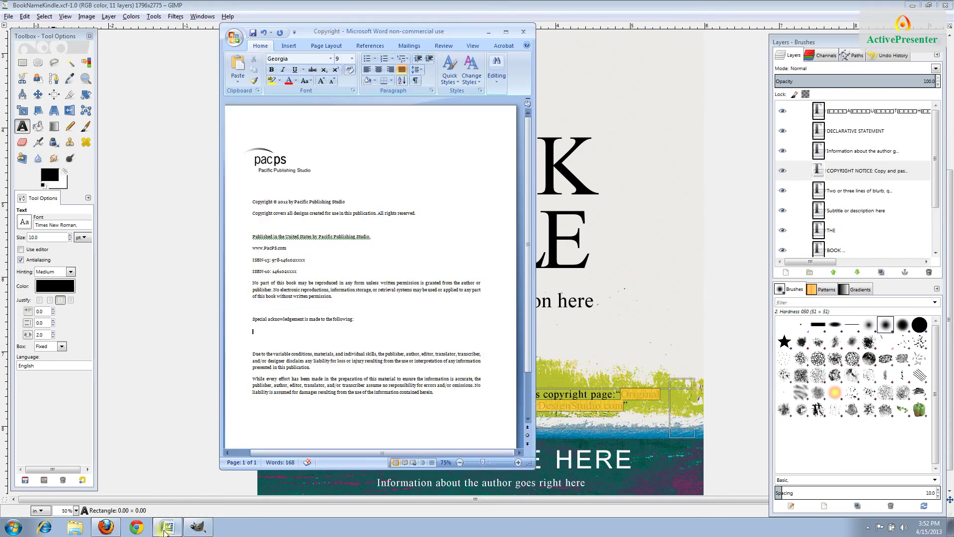
right_click(253, 333)
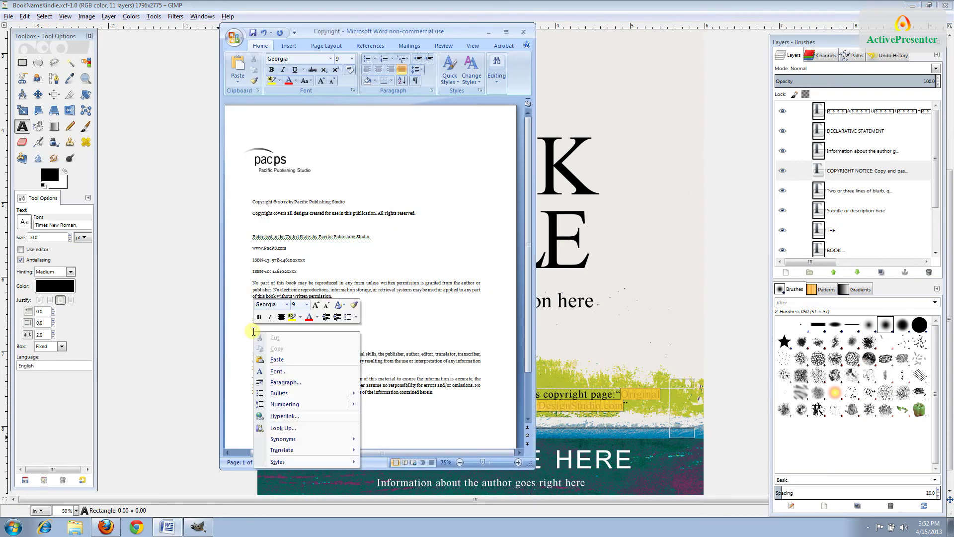
left_click(270, 360)
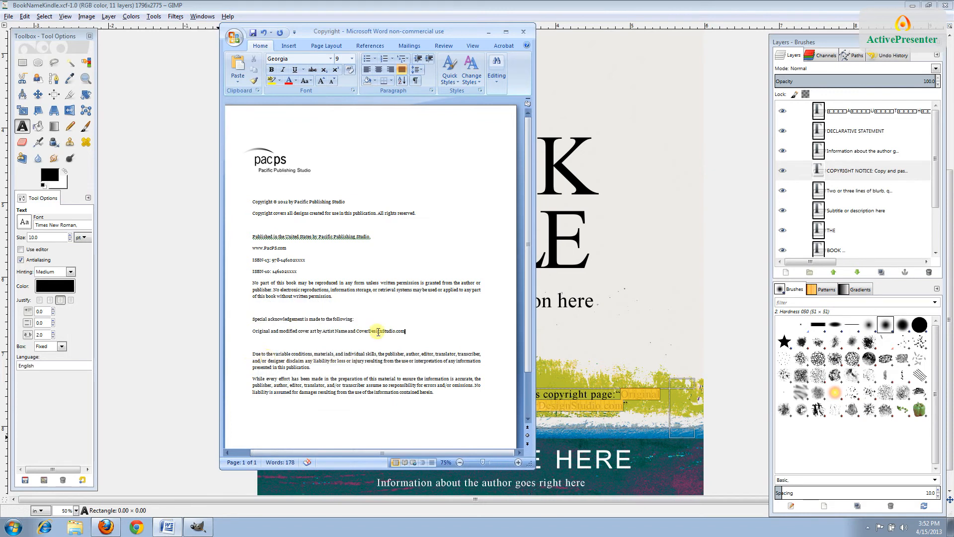
left_click_drag(395, 331, 349, 331)
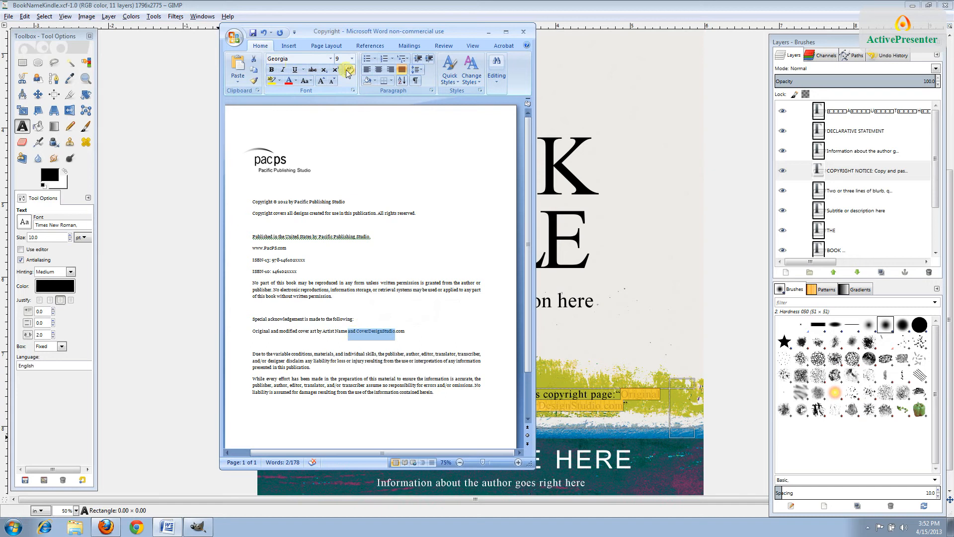
left_click_drag(297, 202, 345, 201)
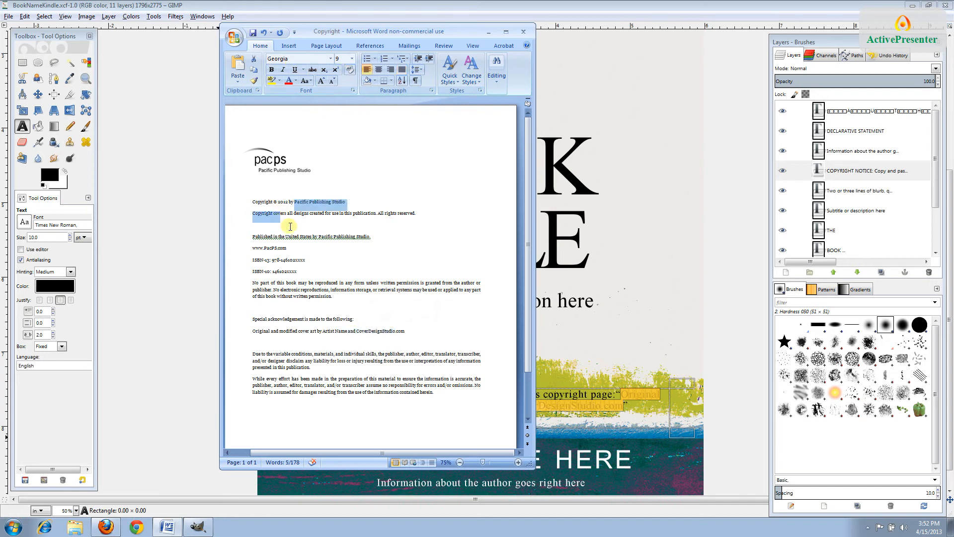
left_click(319, 248)
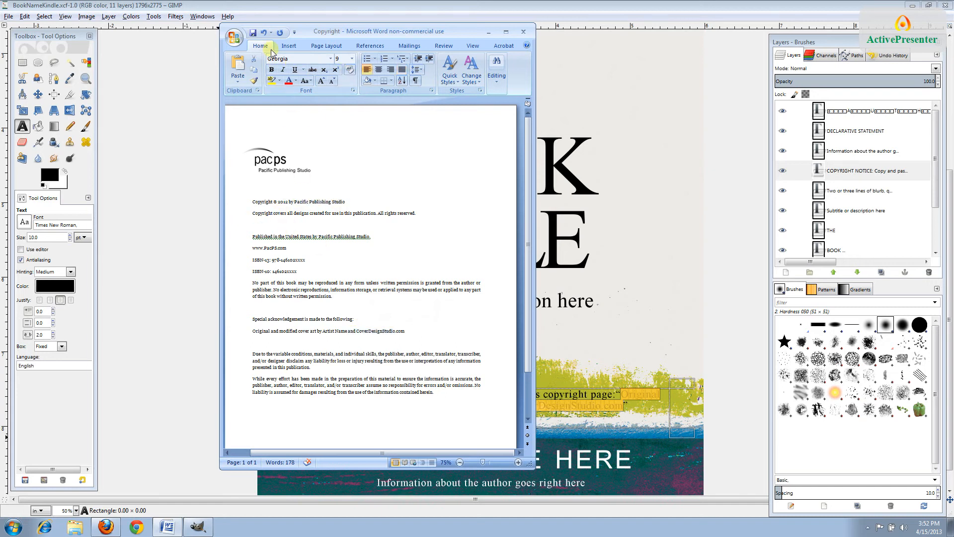
left_click(523, 31)
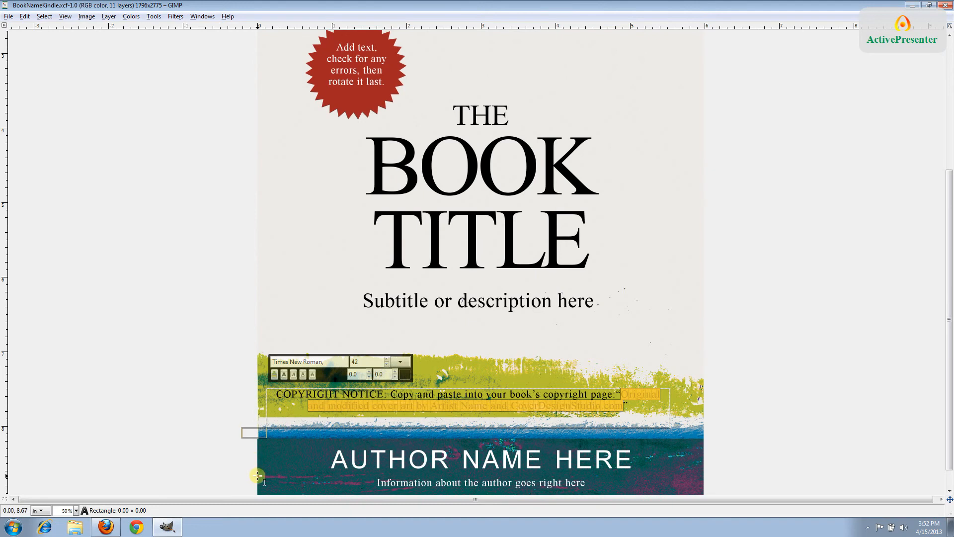
Restore the docks, fit the cover, hide the COPYRIGHT NOTICE layer and select Background
key("Tab")
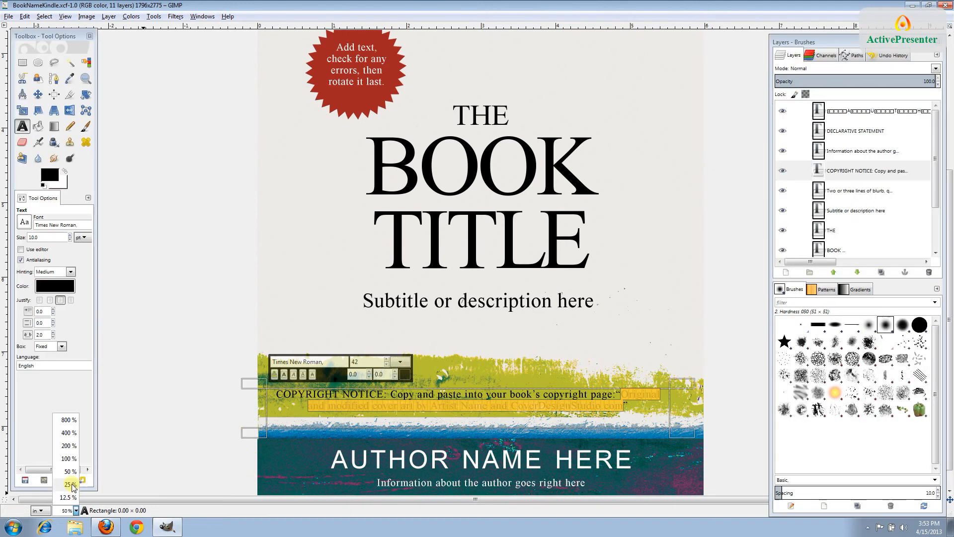
key("minus")
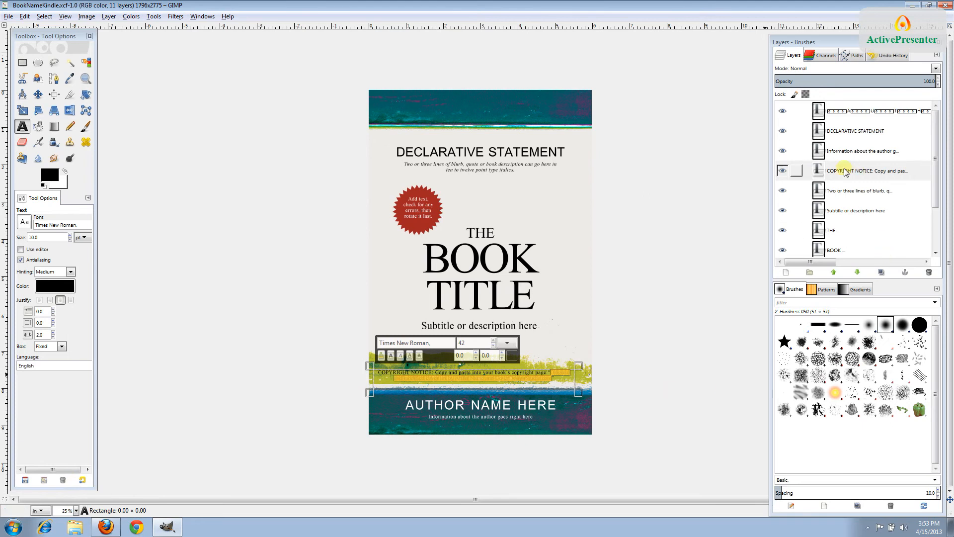
left_click(781, 172)
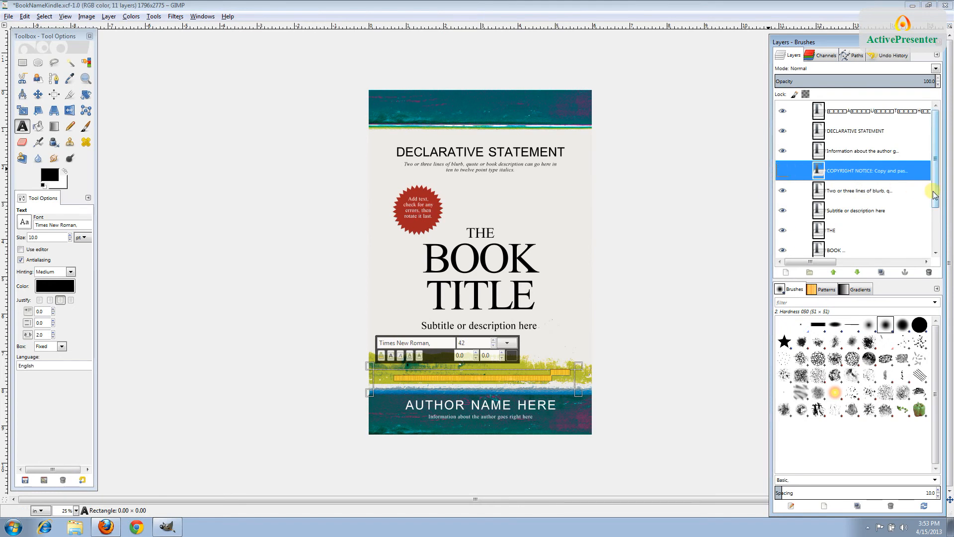
left_click_drag(933, 186, 934, 233)
left_click(895, 250)
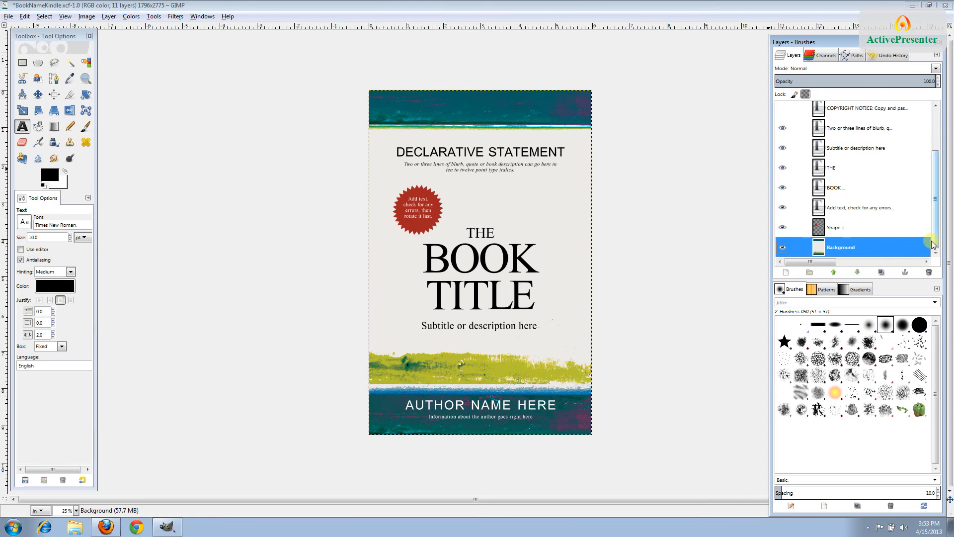
mouse_move(934, 244)
left_mouse_down()
mouse_move(936, 198)
mouse_move(931, 228)
left_mouse_up()
Replace the word BOOK in the large title with STAR using the Text tool
left_click(845, 211)
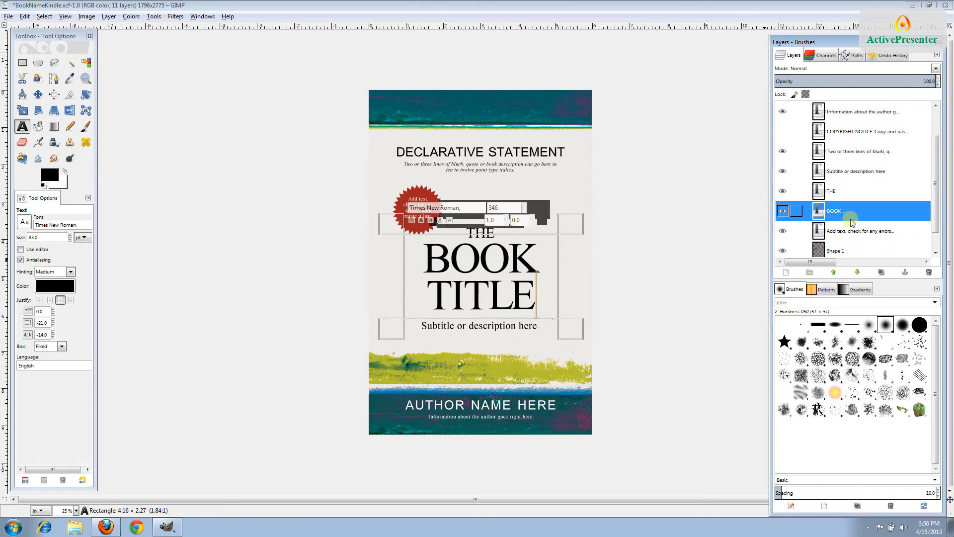
left_click(23, 127)
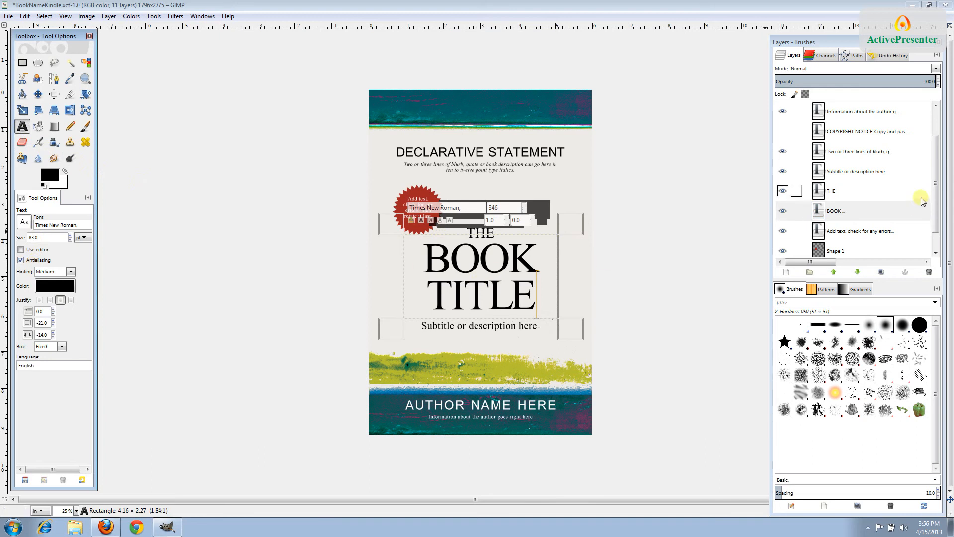
left_click(892, 193)
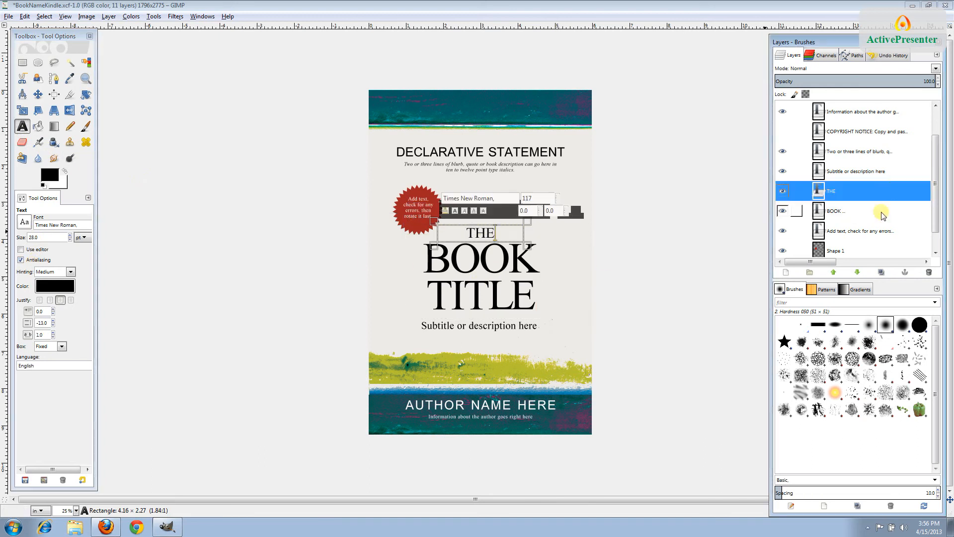
left_click(882, 214)
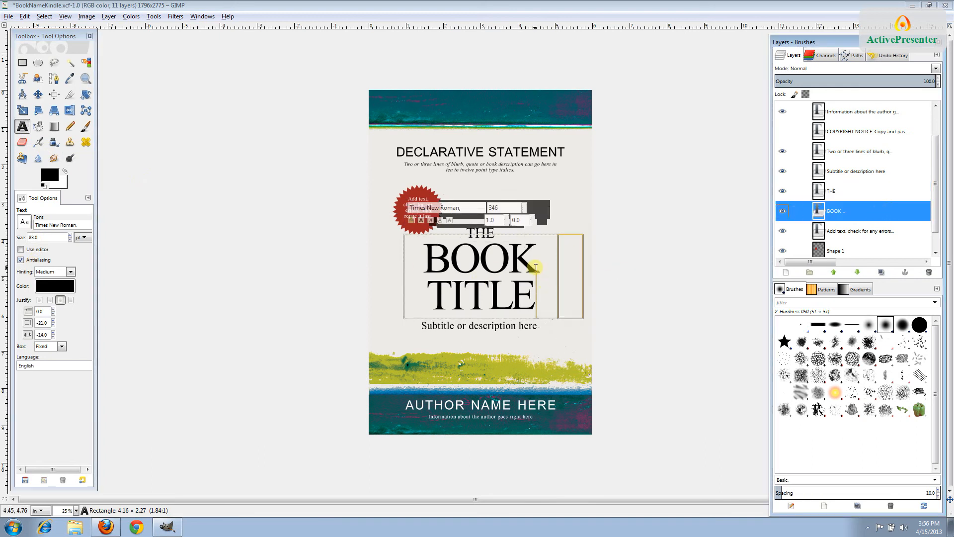
left_click_drag(539, 268, 422, 270)
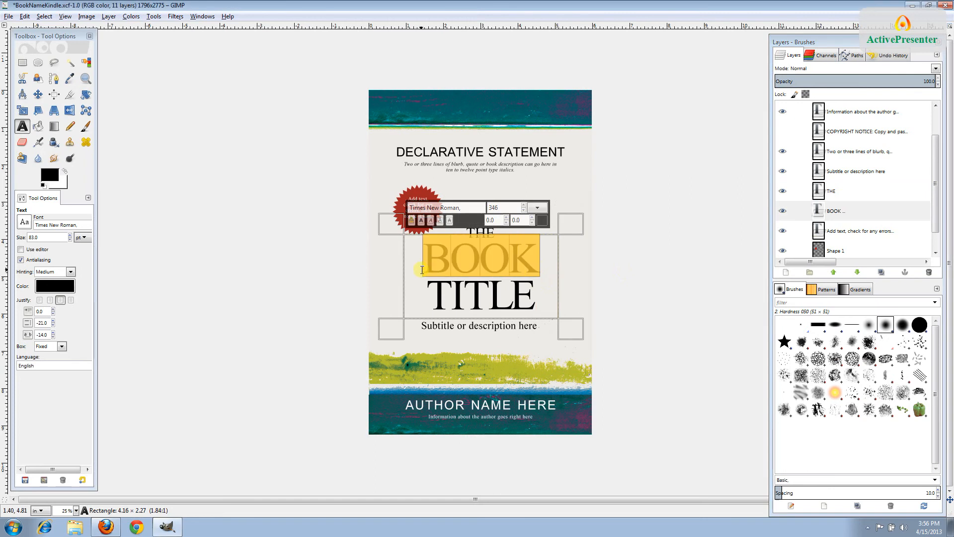
type("s")
key("BackSpace")
type("STAR")
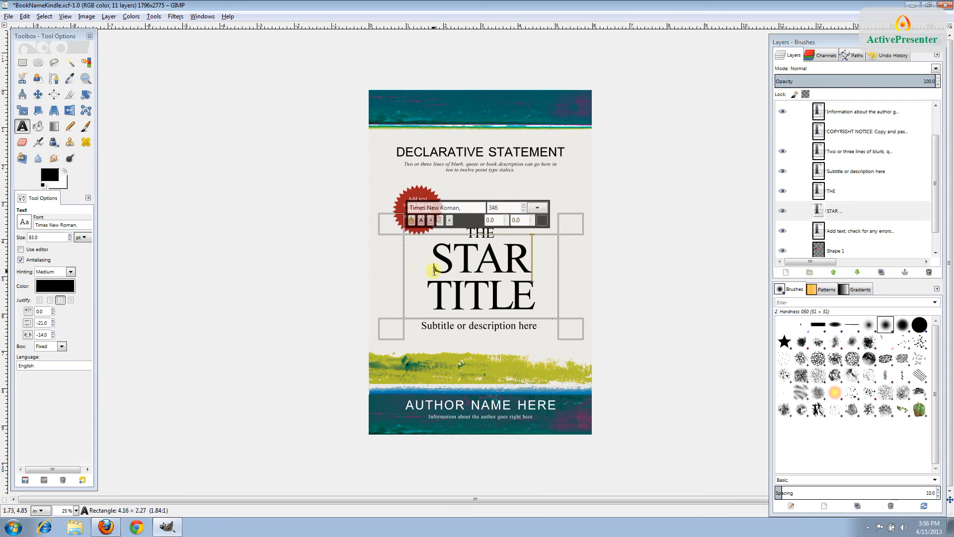
Replace TITLE with NAMER so the cover title reads THE STAR NAMER
left_click_drag(535, 306, 433, 310)
type("NAMER")
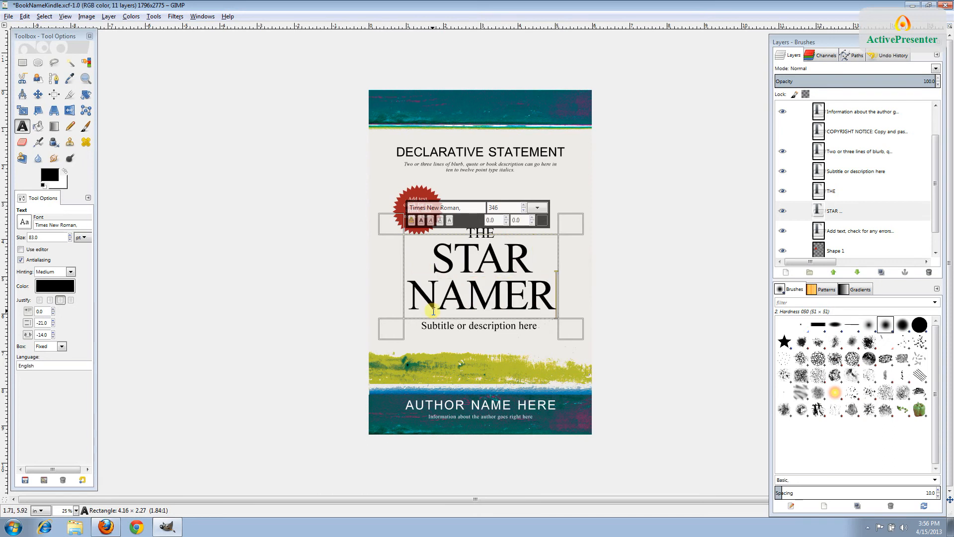
left_click(858, 211)
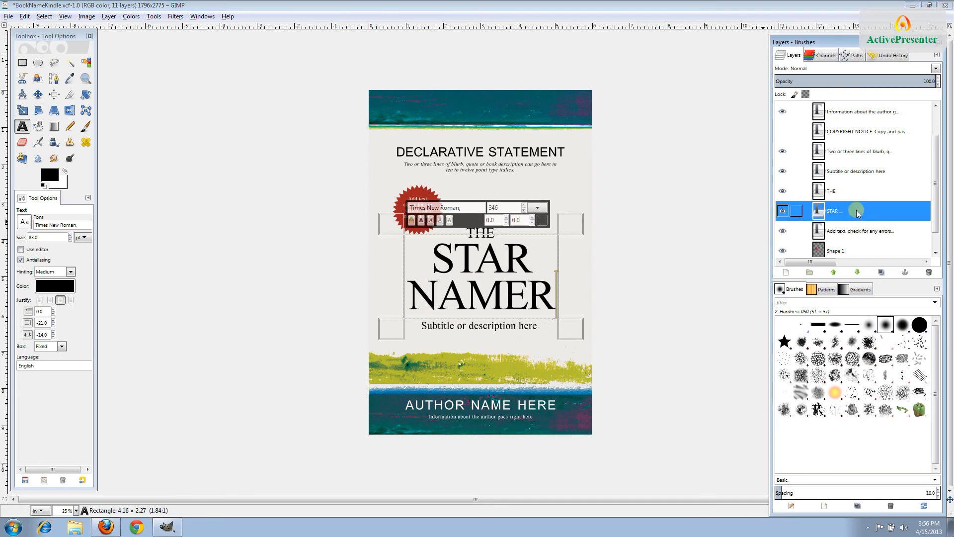
scroll(938, 189, "up", 2)
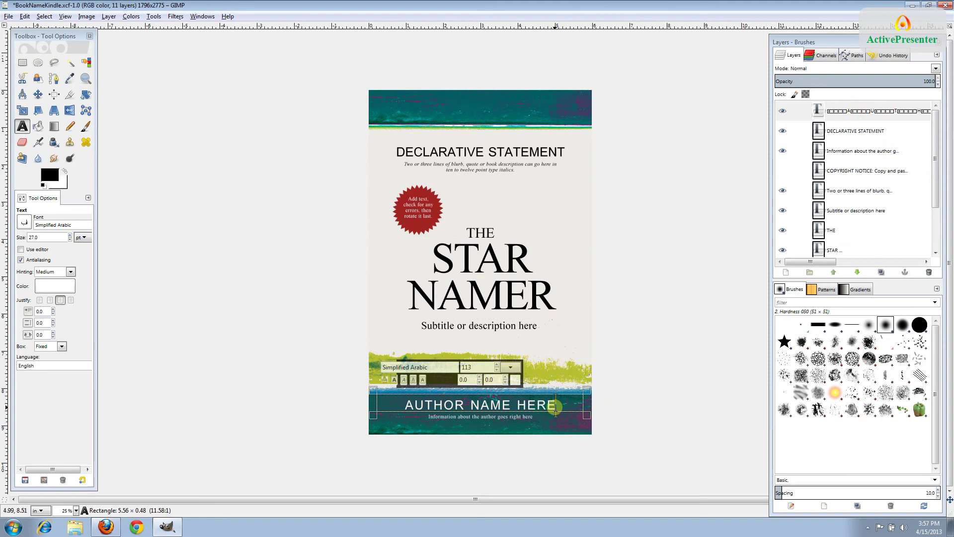
Set the author name to STACIE VANDER POL and the top heading to THE DEFINITIVE GUIDE
left_click_drag(558, 407, 408, 409)
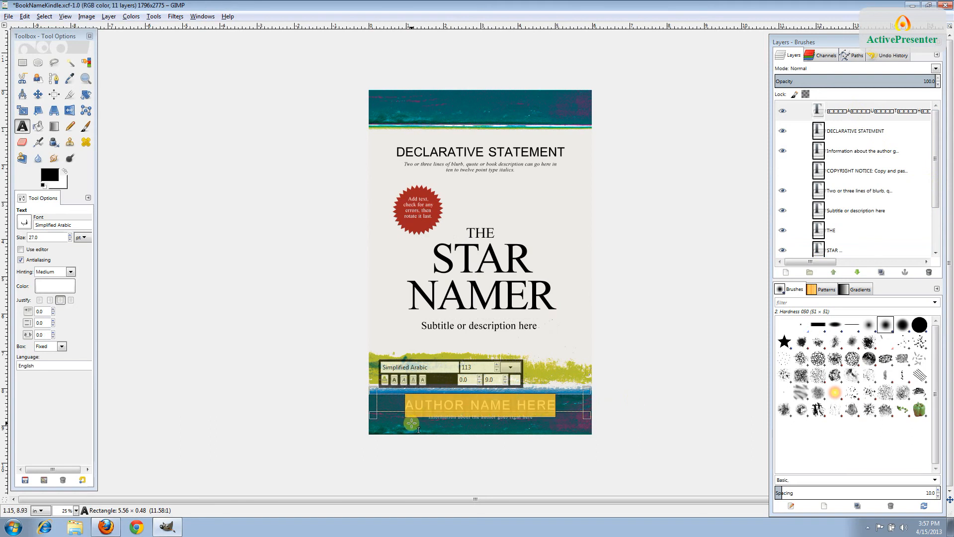
type("STACIE VANDER POL")
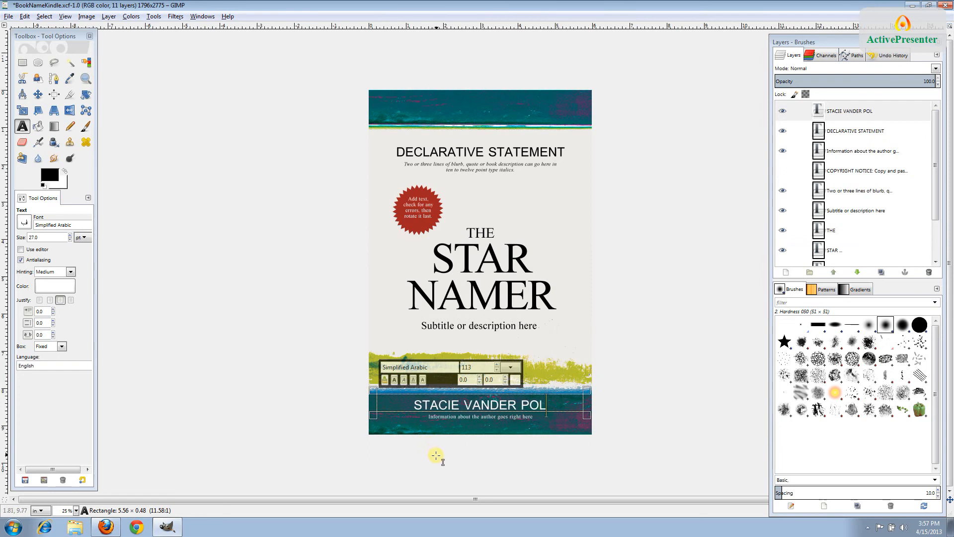
left_click(843, 134)
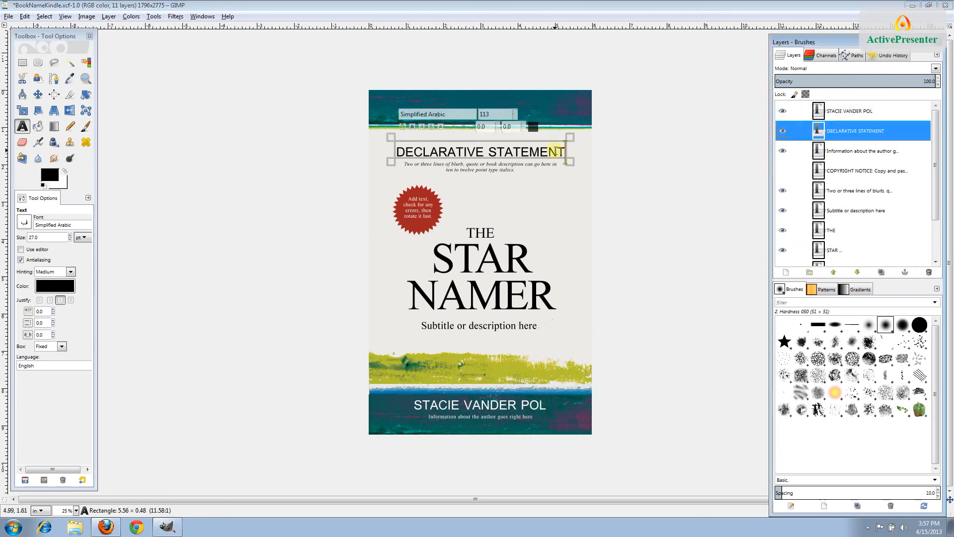
left_click_drag(566, 152, 397, 153)
type("THE DEFINITIVE GUIDE")
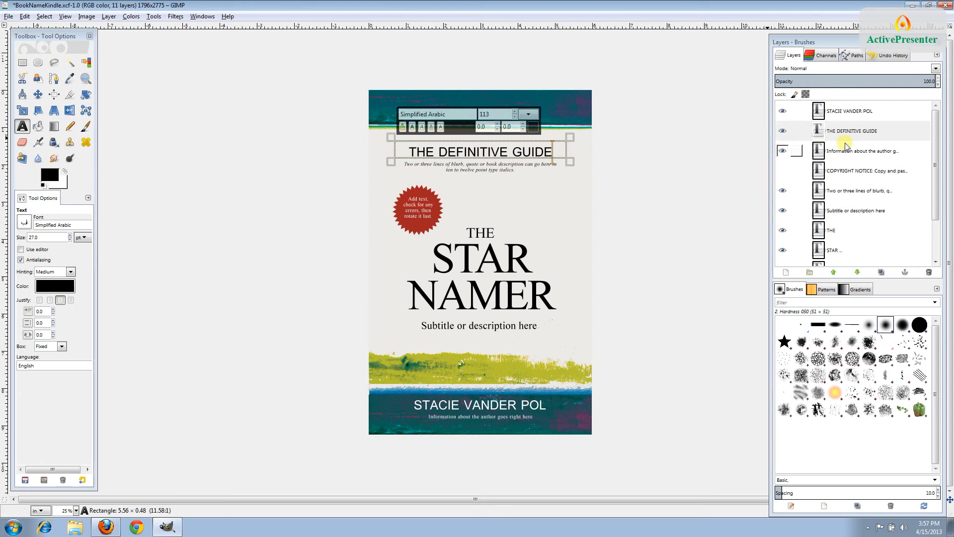
Set the author info line to 'Night sky gazer and star naming expert'
left_click(844, 150)
left_click(497, 416)
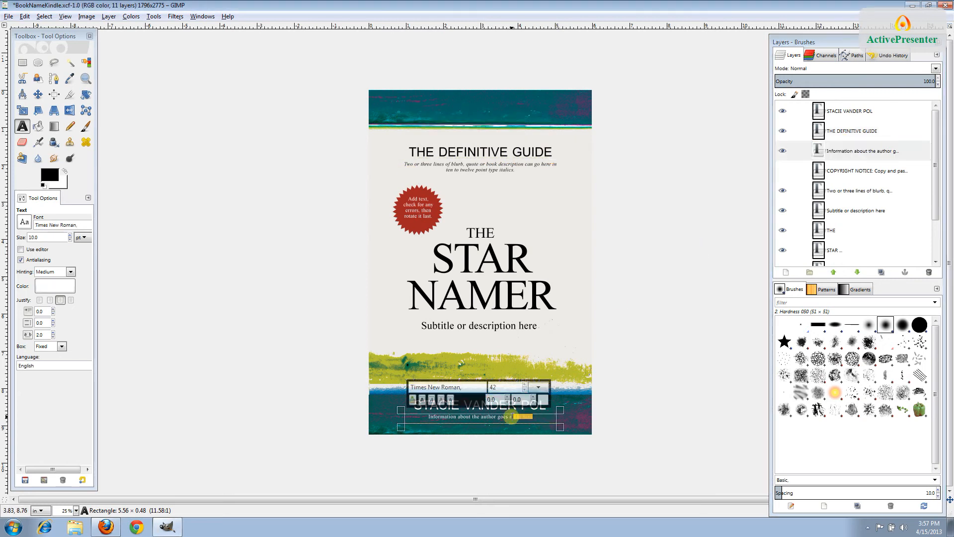
left_click_drag(497, 416, 429, 416)
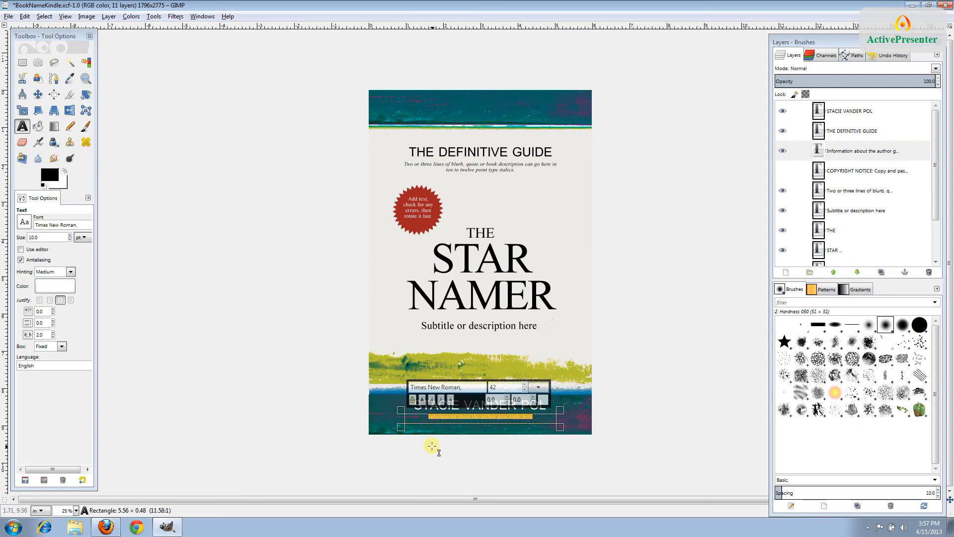
type("Night")
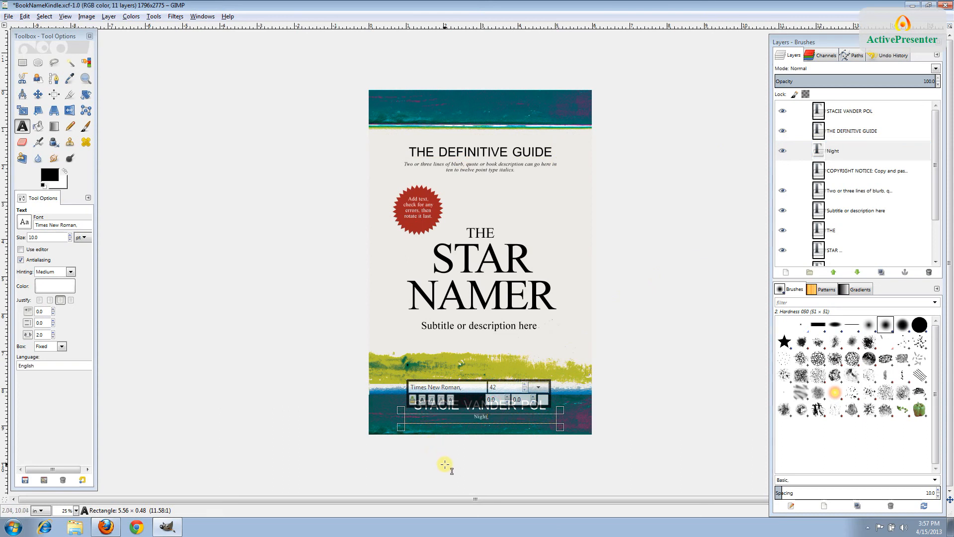
type(" sky gaze")
type("r and star naming expe")
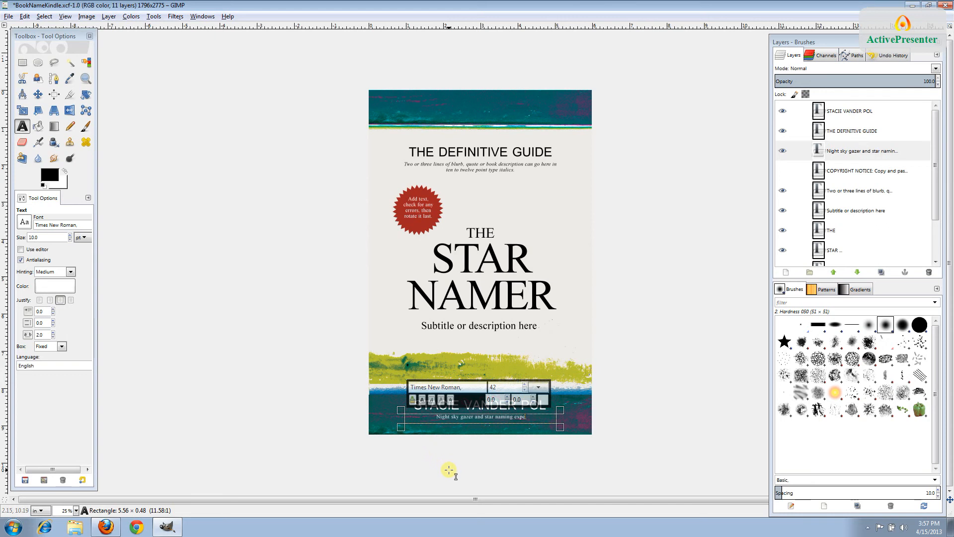
type("rt")
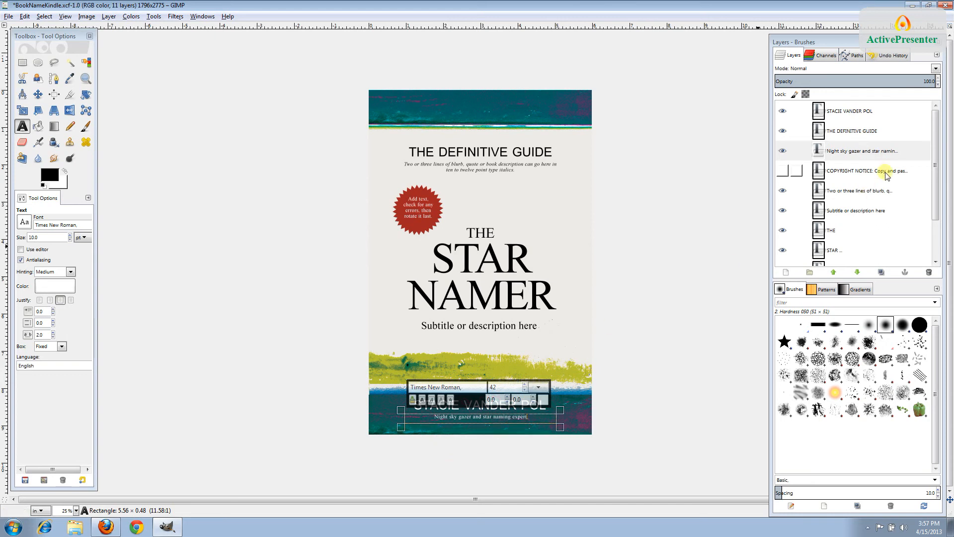
left_click(887, 174)
left_click(783, 170)
Rewrite the blurb as 'Everything you need to know about naming your own stars, including a list of recommended organizations.'
left_click(848, 191)
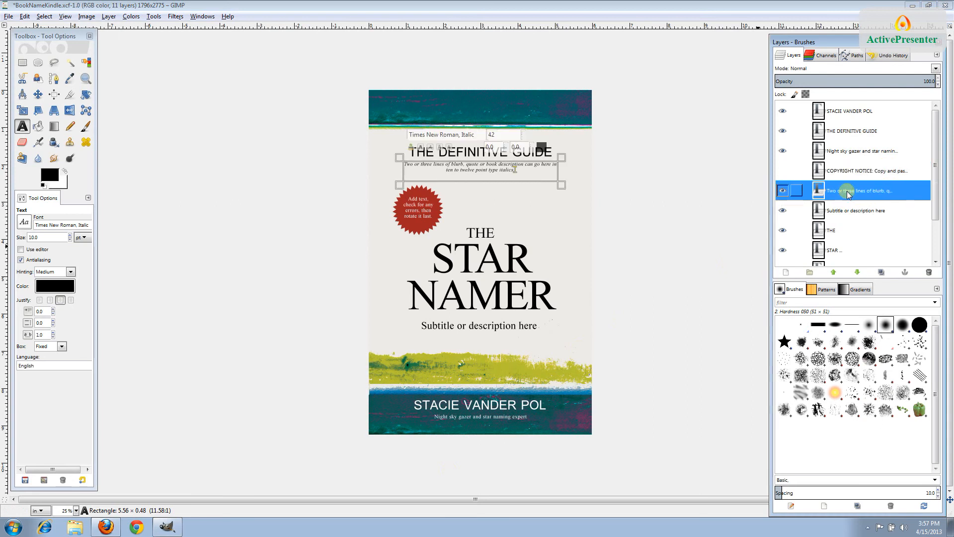
left_click_drag(516, 170, 396, 161)
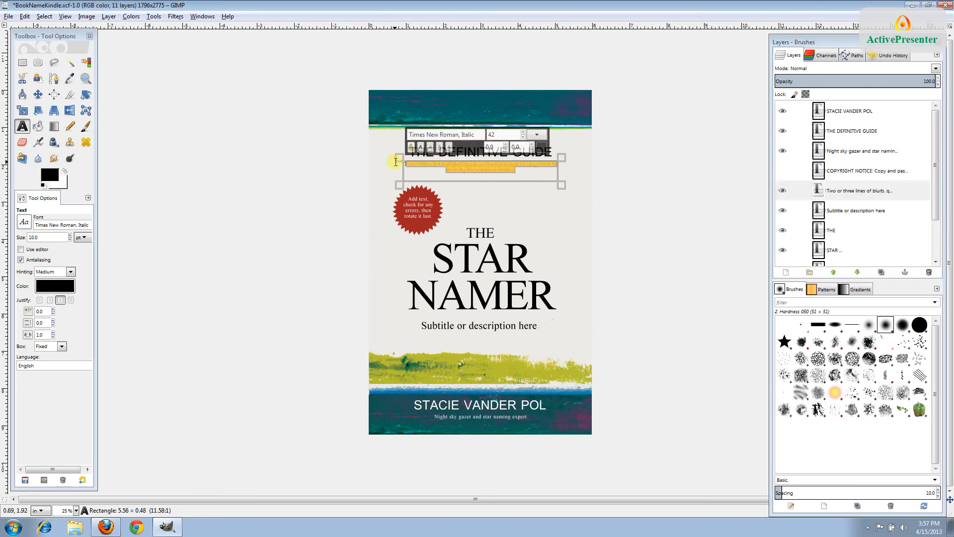
left_click(507, 170)
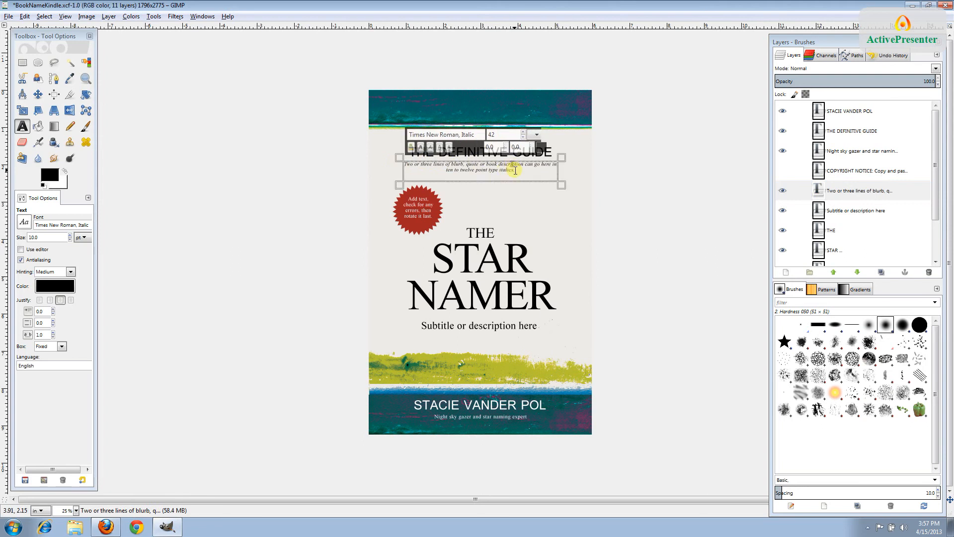
left_click_drag(514, 170, 399, 163)
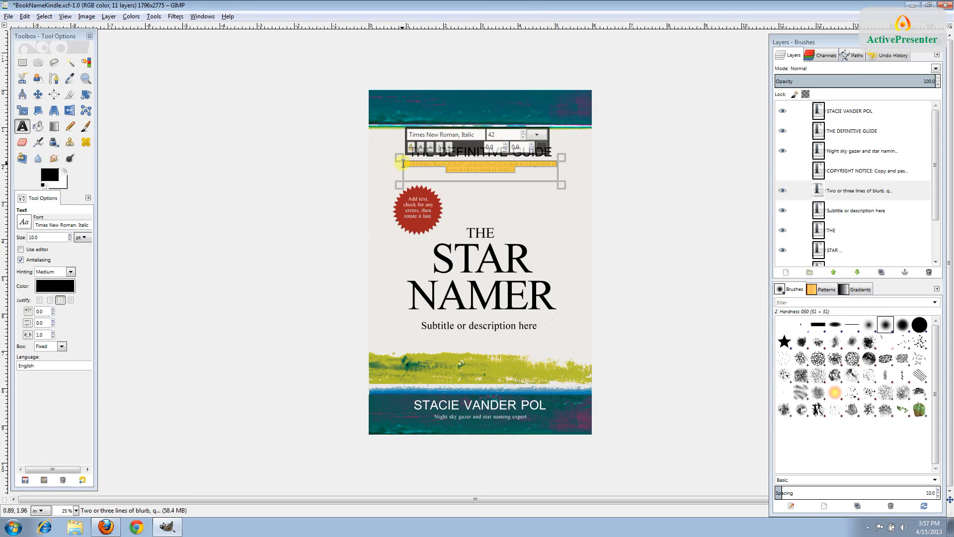
type("Everything you need to know a")
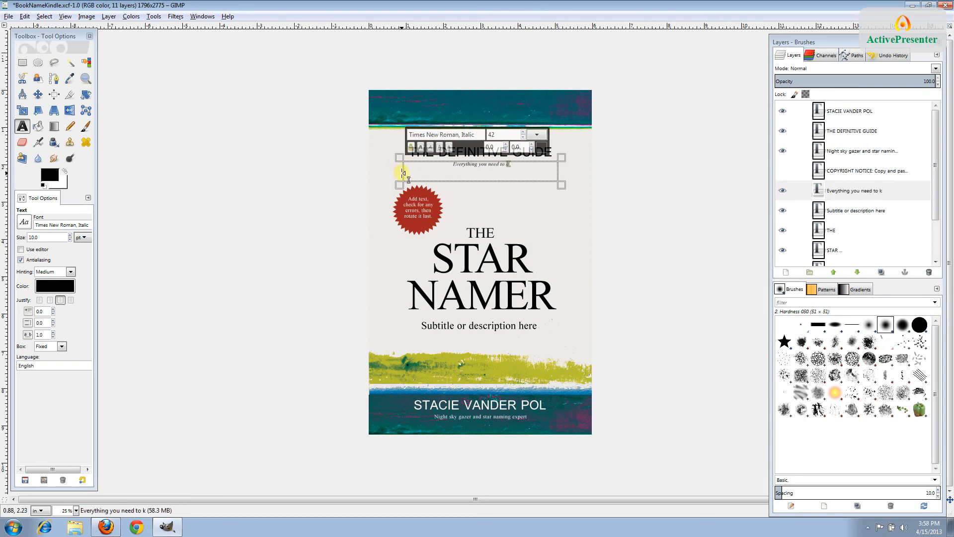
type("bout i")
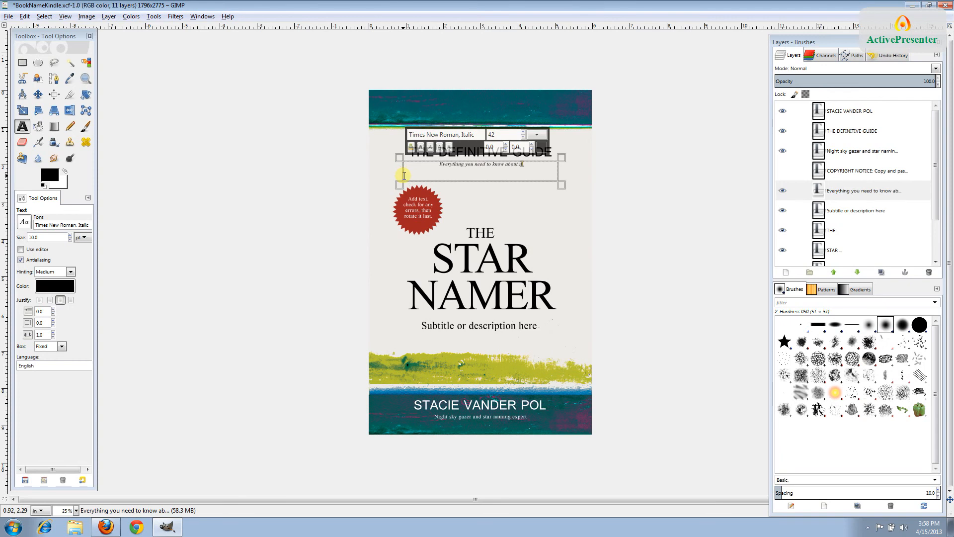
type("naming your own")
type(" stars, in")
type("cluding a")
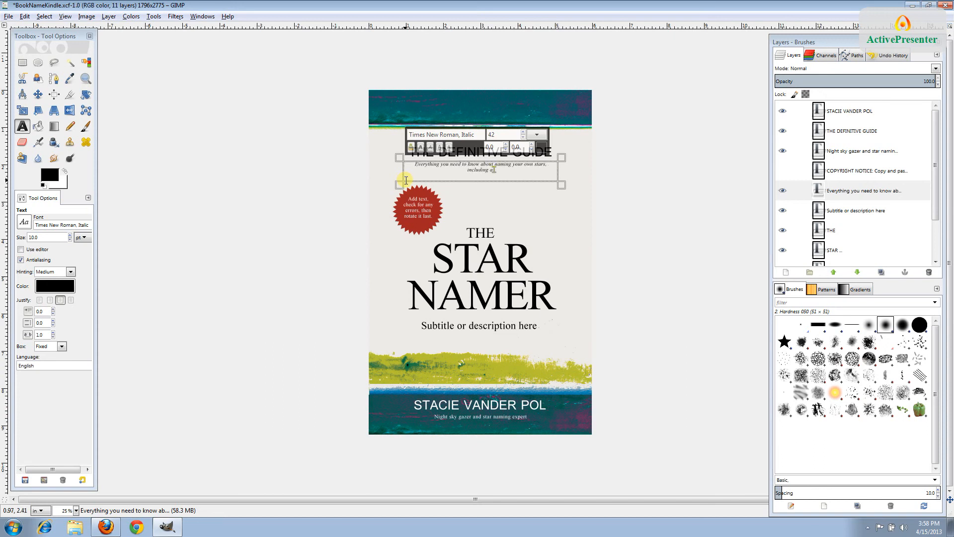
type(" list of re")
type("commended organz")
type("izations.")
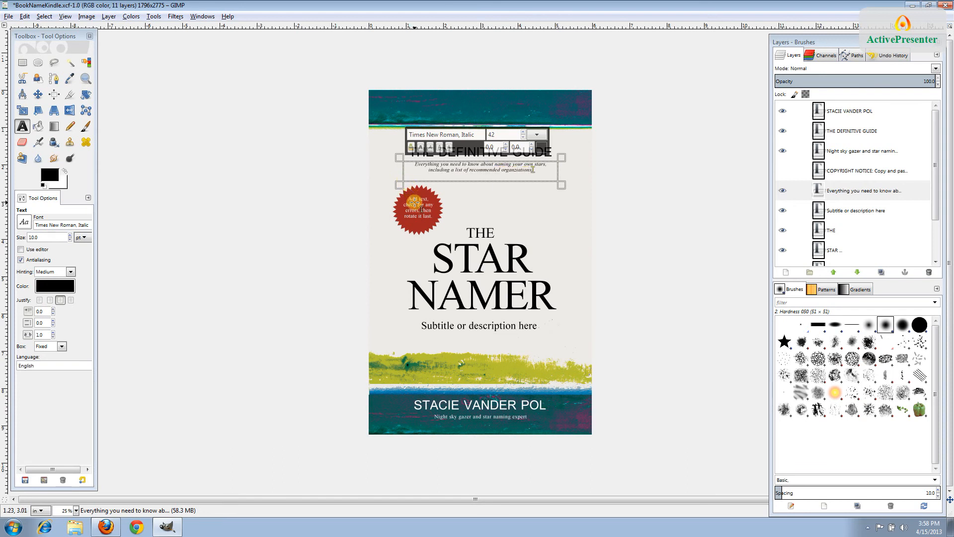
left_click(856, 212)
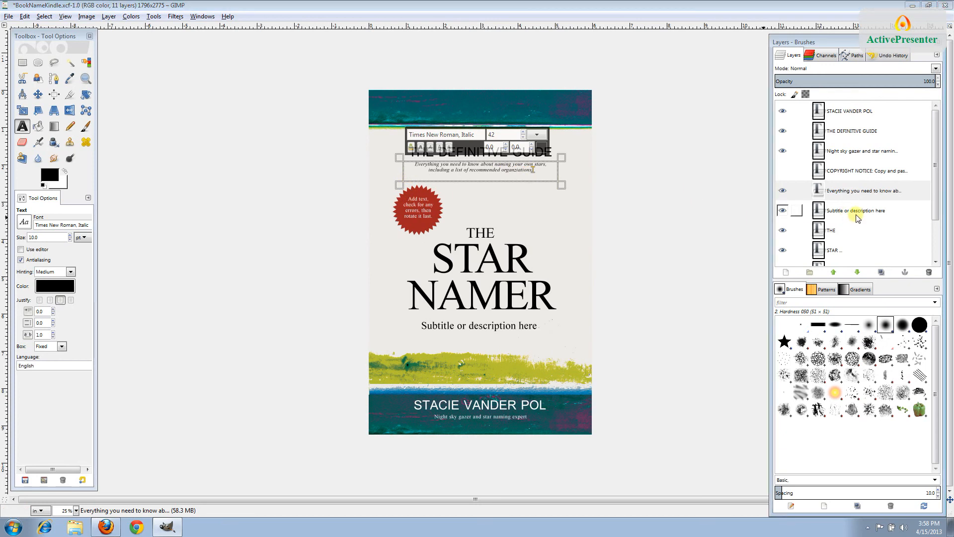
Set the subtitle under the title to 'The universe is your oyster', correcting a typo
left_click(856, 217)
left_click_drag(538, 326, 418, 326)
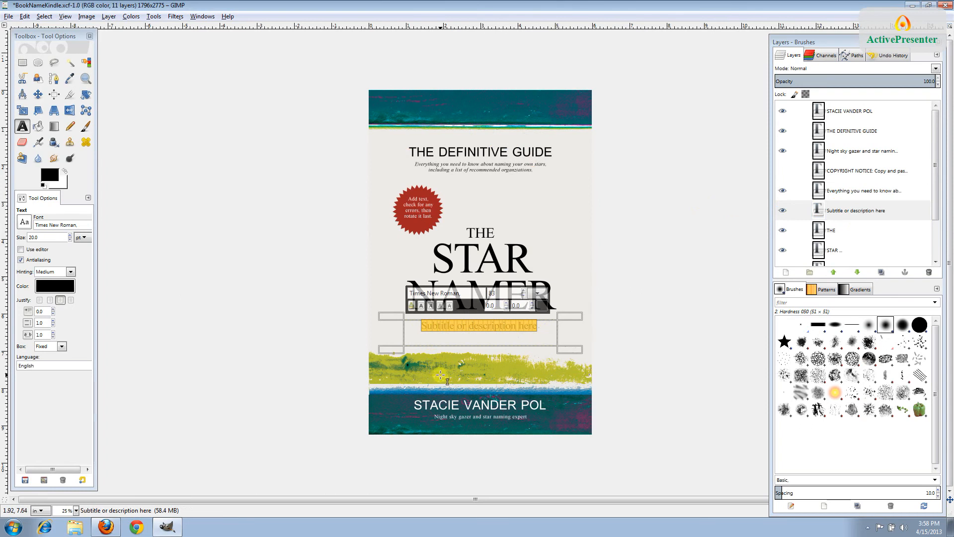
type("The u")
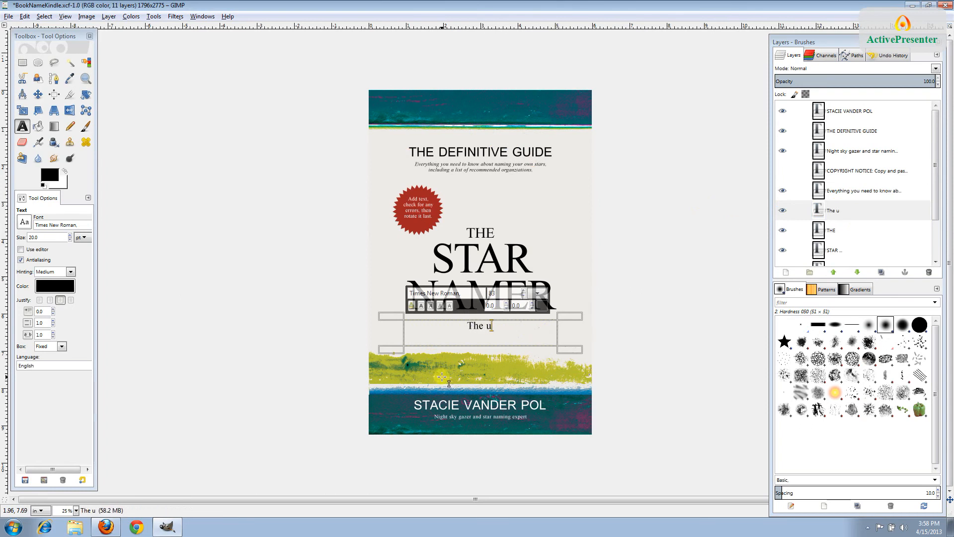
type("niverse is your owy")
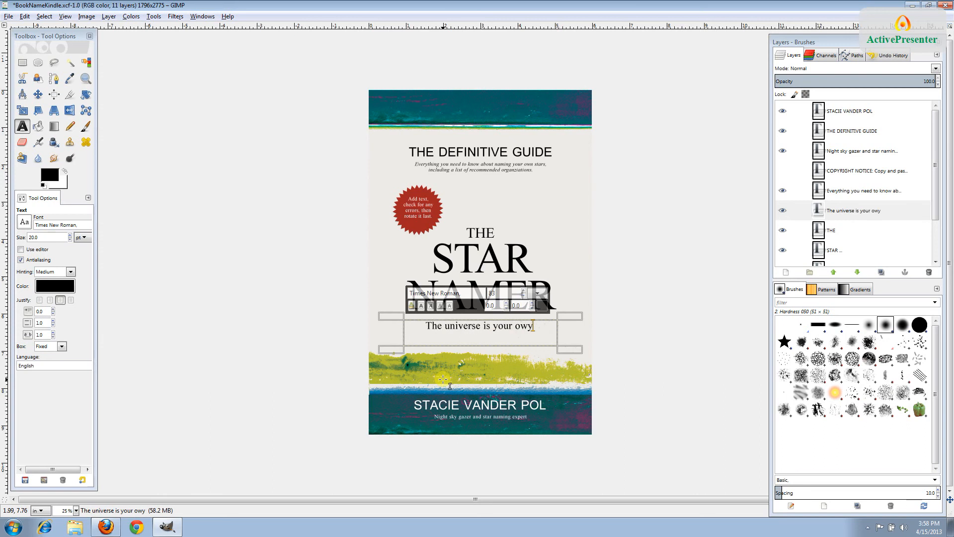
key("BackSpace")
key("BackSpace")
type("yster")
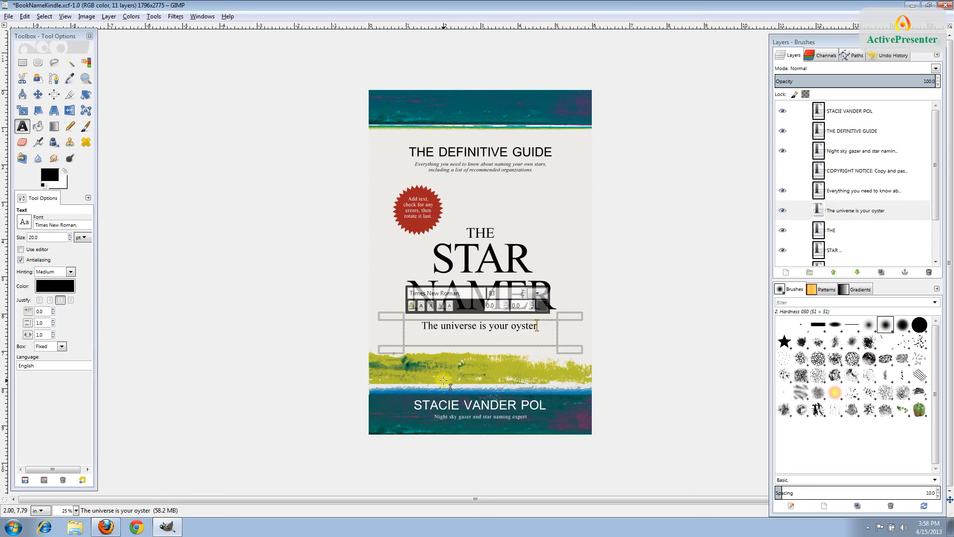
left_click(861, 212)
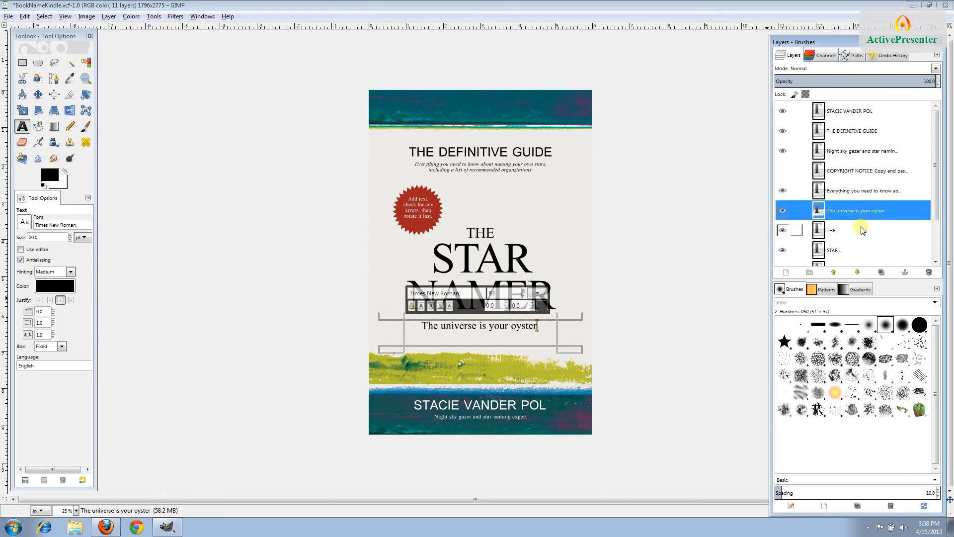
left_click(862, 233)
left_click(864, 250)
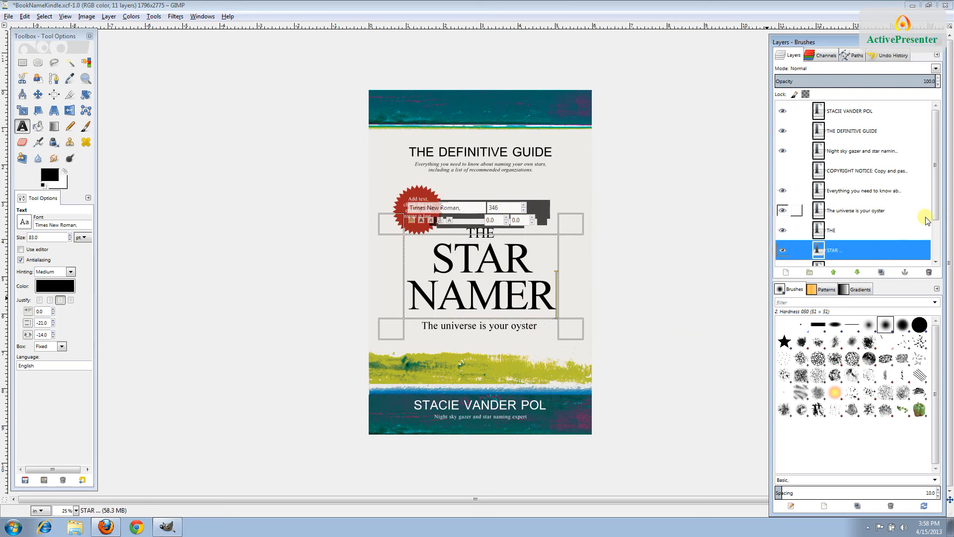
scroll(927, 219, "down", 3)
At 50% zoom, reword the red starburst badge to 'The most complete resource on the topic'
left_click(895, 217)
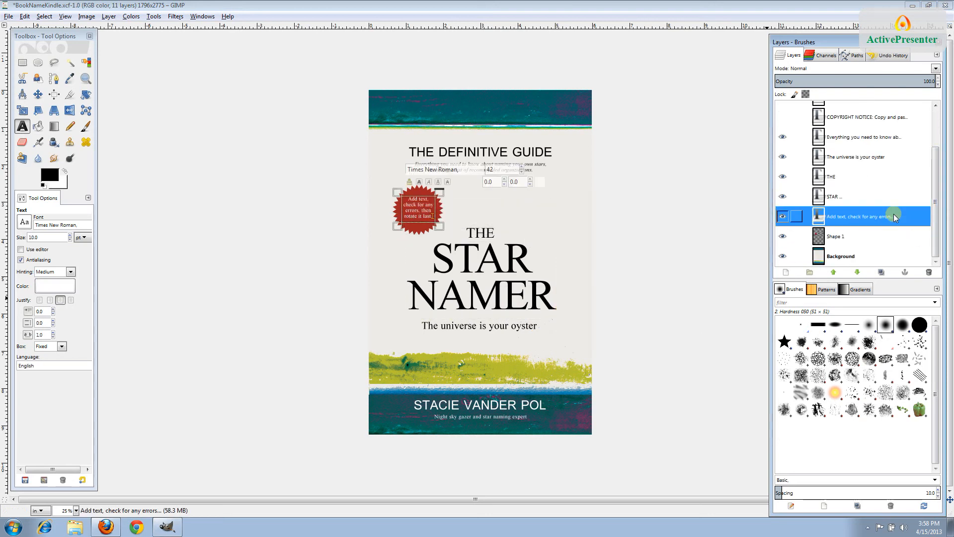
left_click(75, 510)
left_click(67, 479)
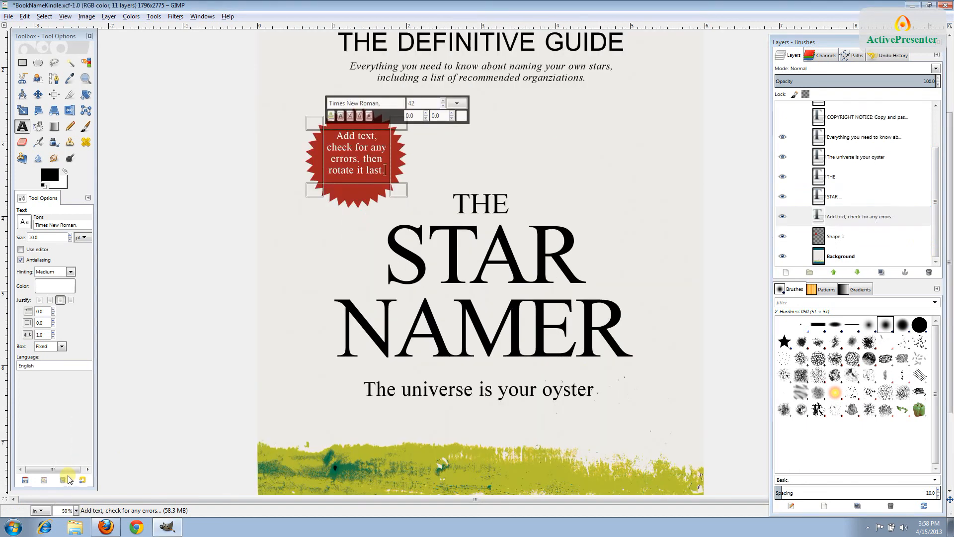
left_click_drag(385, 170, 350, 159)
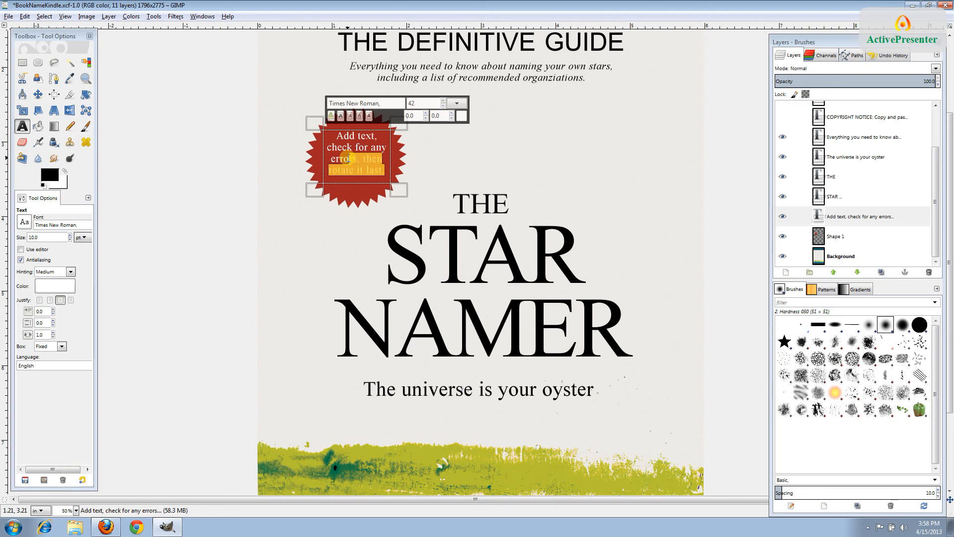
left_click_drag(349, 158, 338, 135)
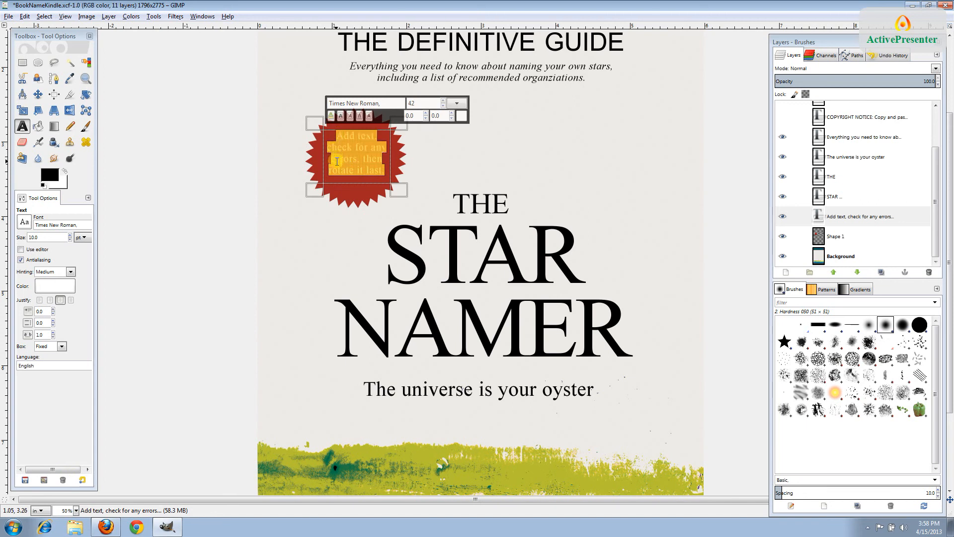
type("The most complete resouc")
key("BackSpace")
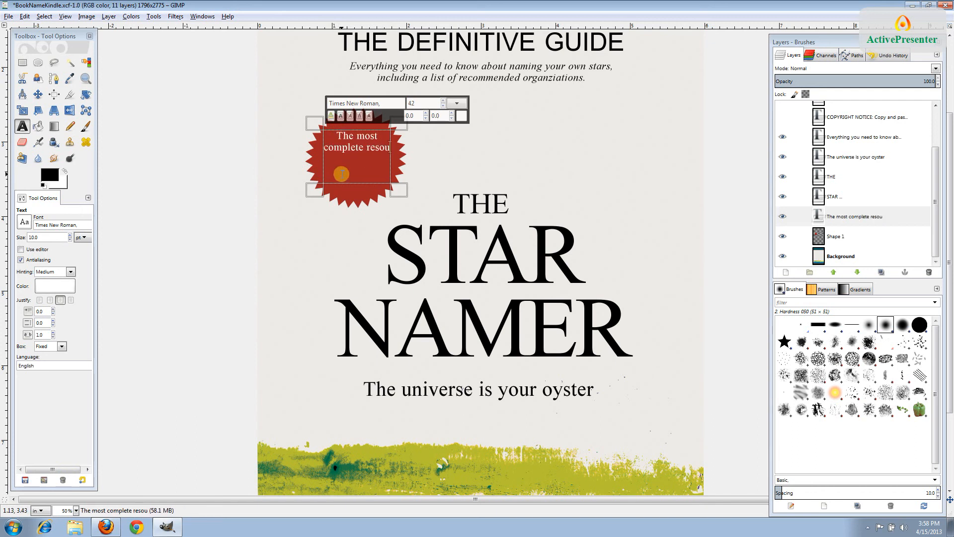
type("rce on the topic")
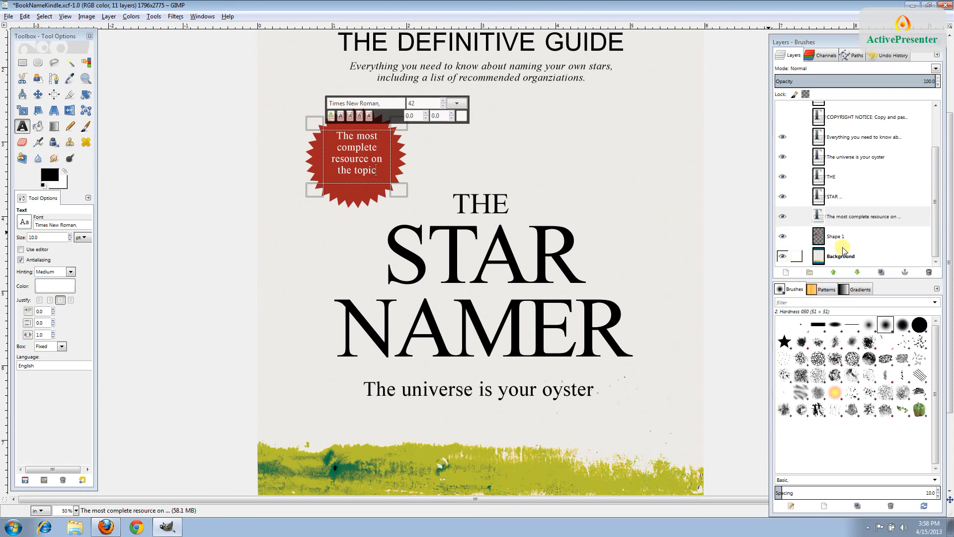
left_click(850, 257)
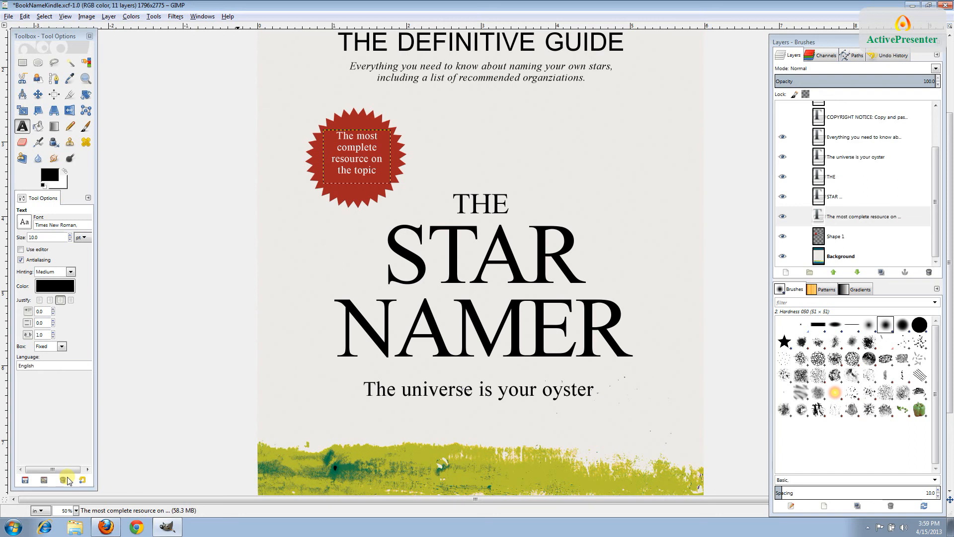
Rotate the badge text layer with the Rotate tool so it sits angled across the starburst
left_click(89, 96)
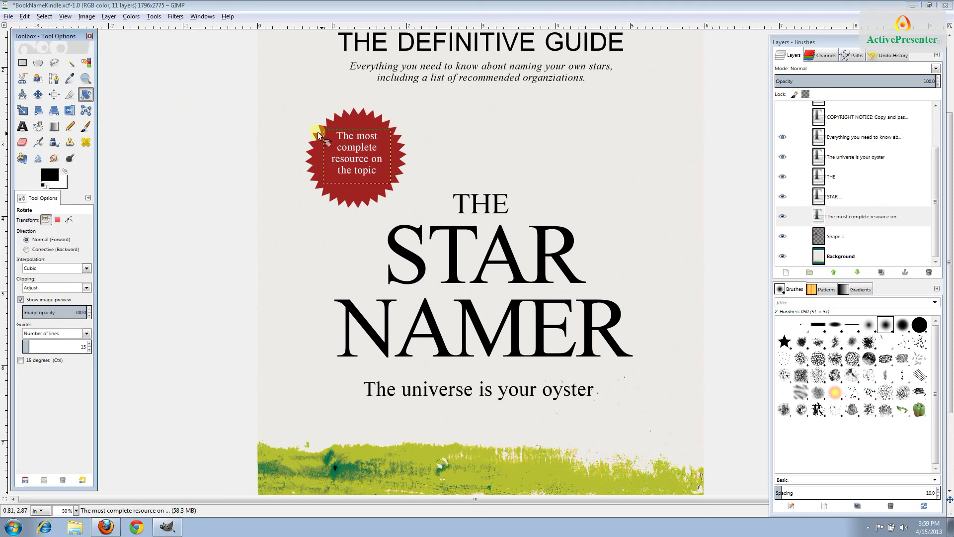
left_click(388, 156)
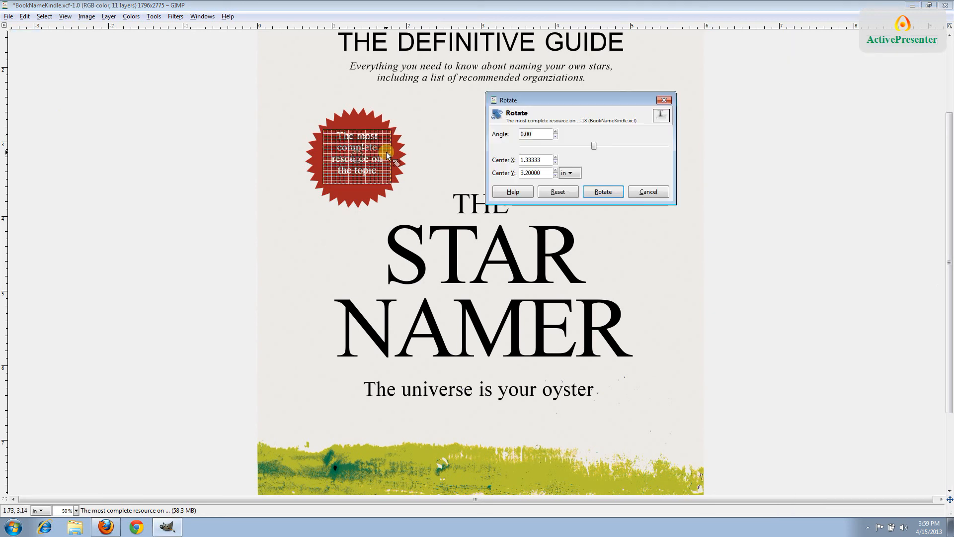
left_click_drag(594, 145, 589, 146)
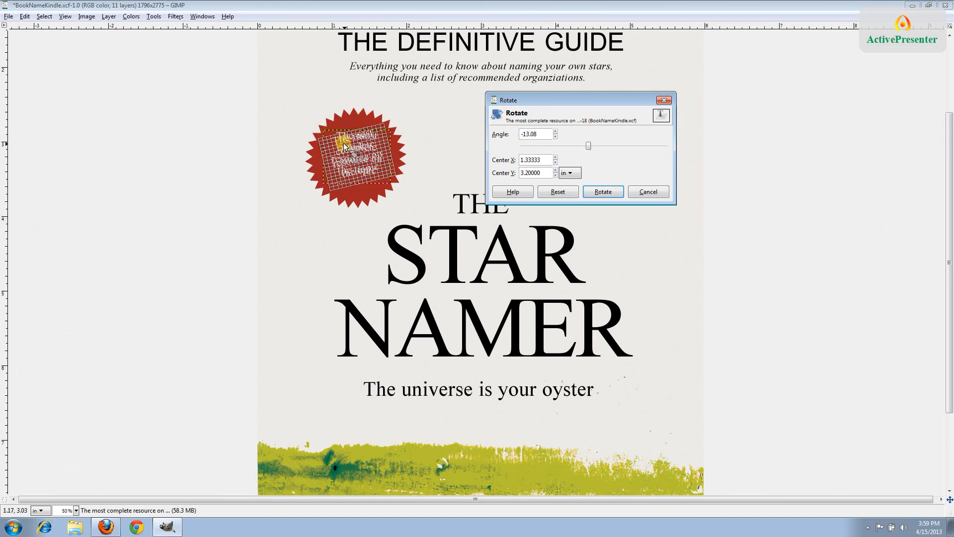
left_click(384, 220)
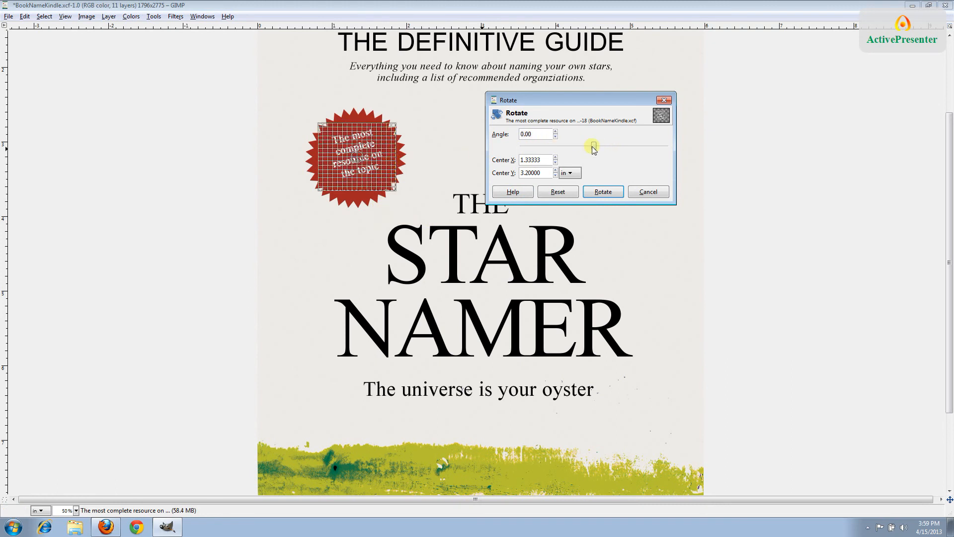
key("Tab")
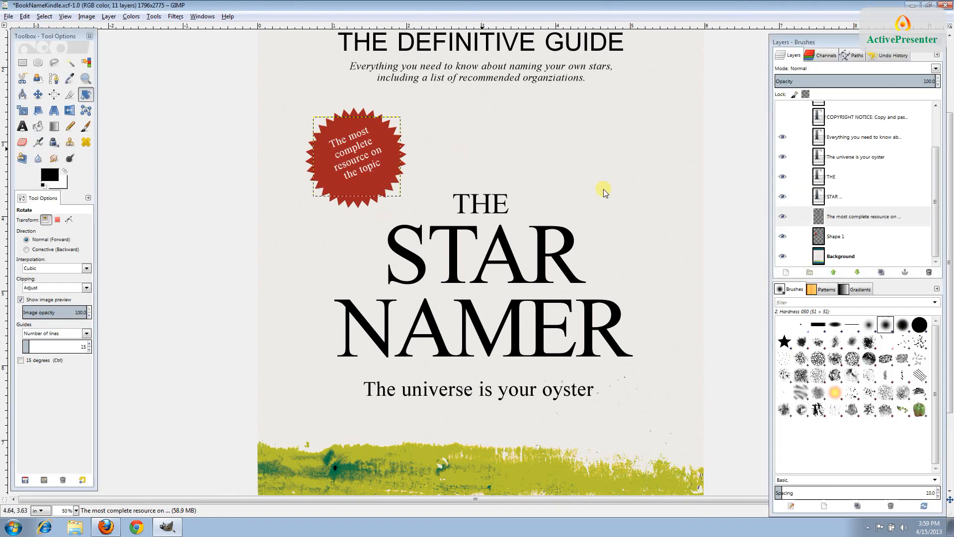
left_click(858, 258)
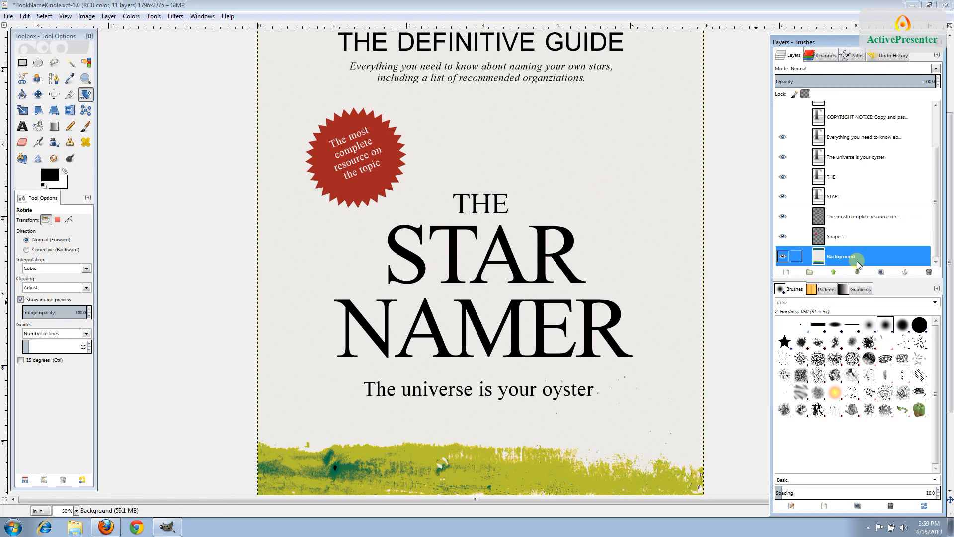
Move only the badge text layer slightly down-right on the starburst, then view the whole cover at 25%
left_click(858, 217)
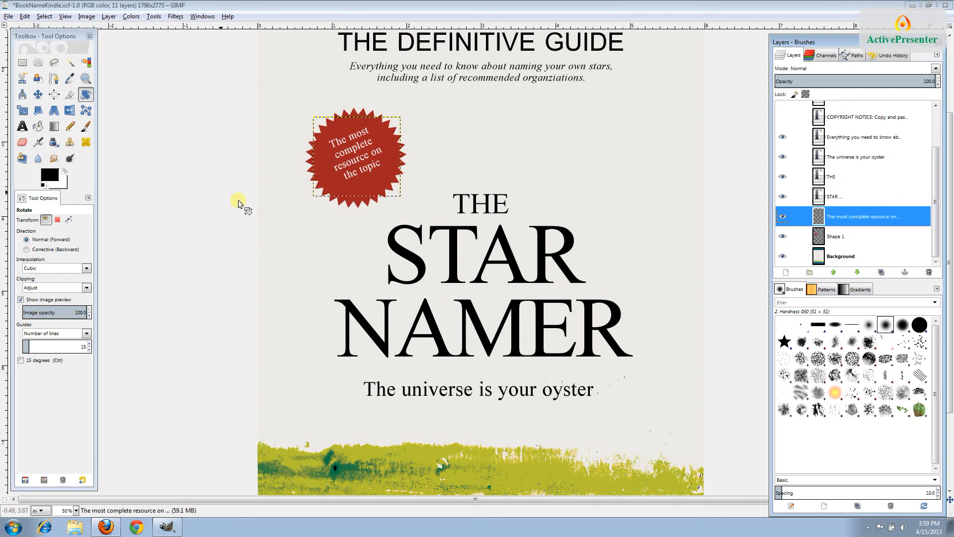
left_click(38, 95)
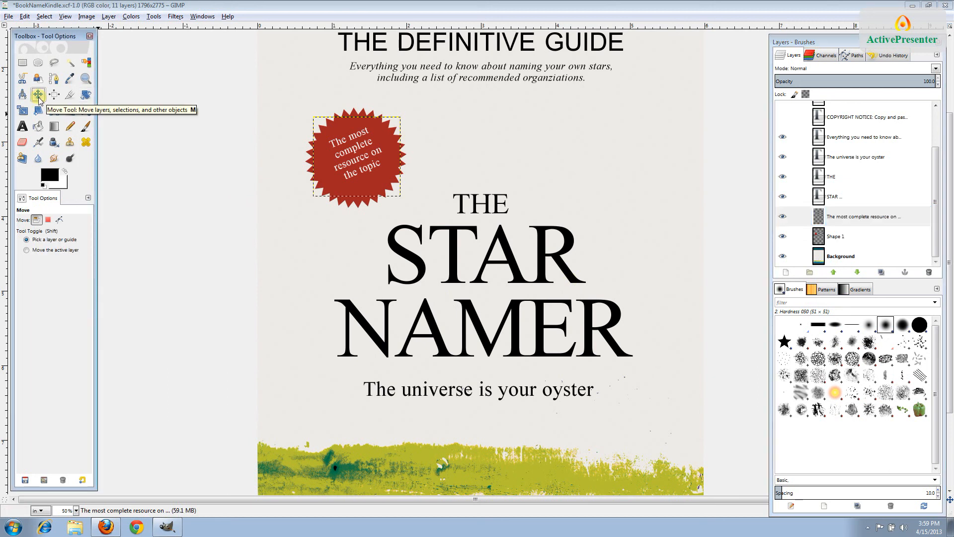
left_click(26, 250)
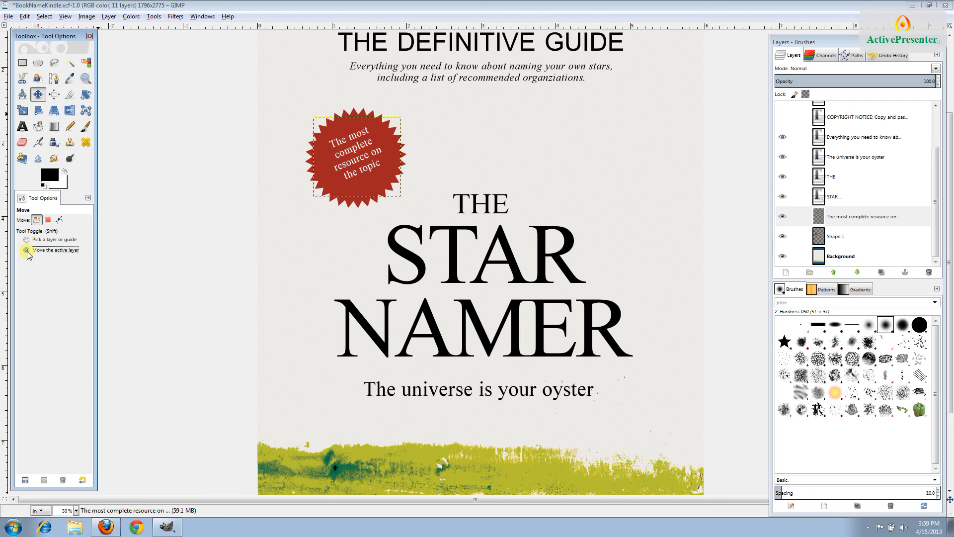
left_click_drag(369, 142, 370, 149)
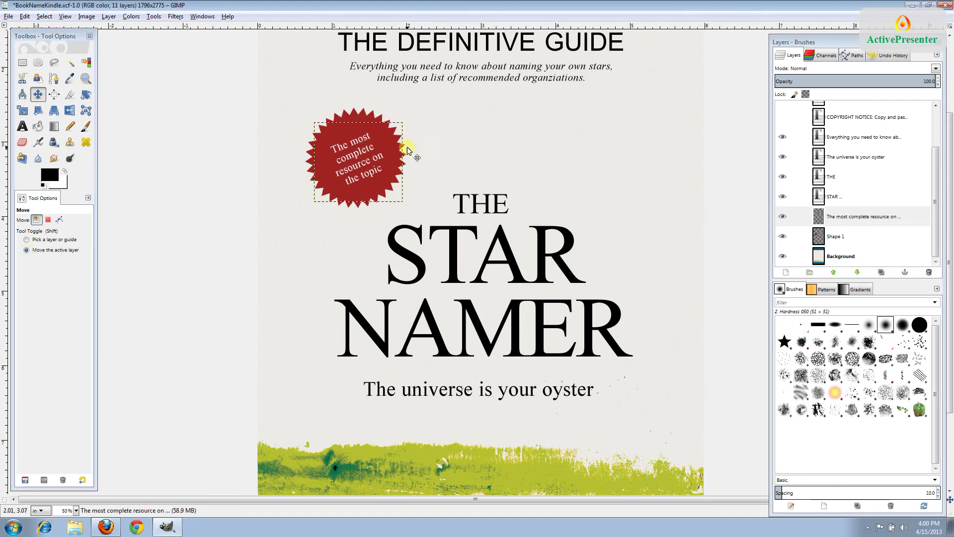
left_click(893, 257)
left_click(75, 510)
left_click(75, 486)
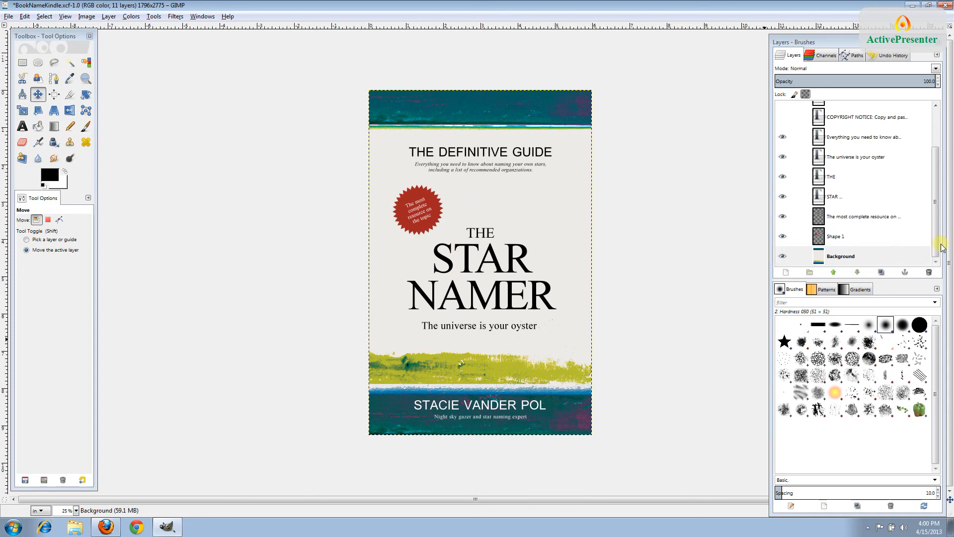
left_click_drag(935, 249, 936, 203)
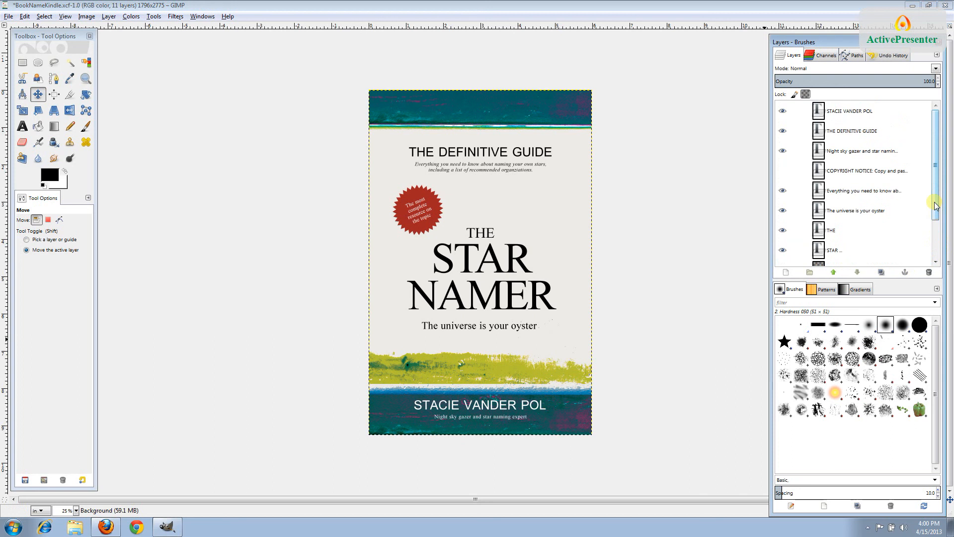
left_click(874, 113)
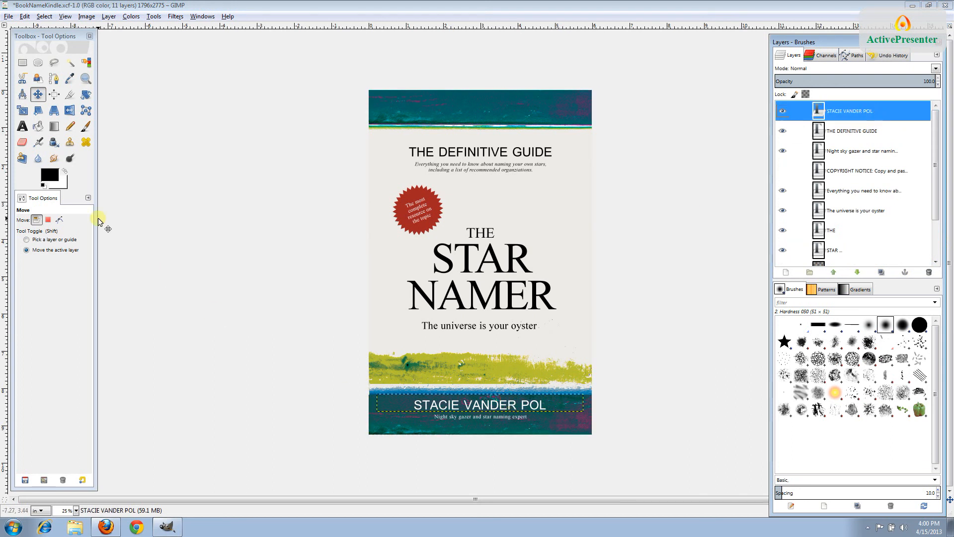
left_click(23, 127)
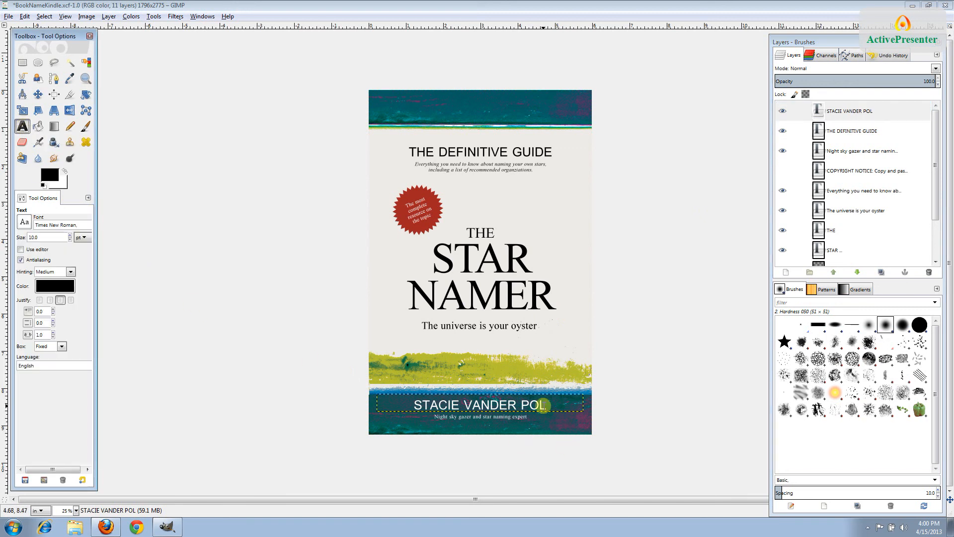
left_click(460, 405)
left_click_drag(460, 405, 414, 410)
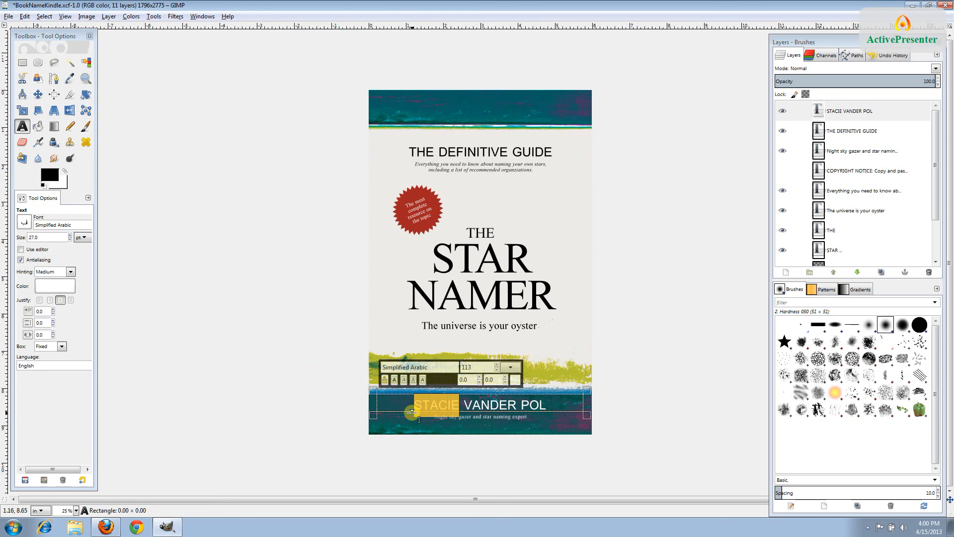
type("JONATHAN LEE H.")
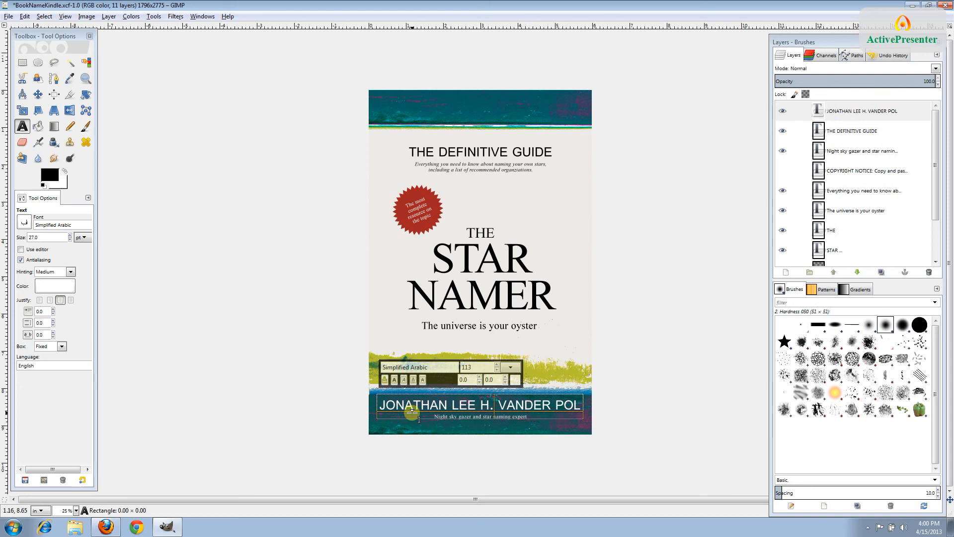
left_click(858, 111)
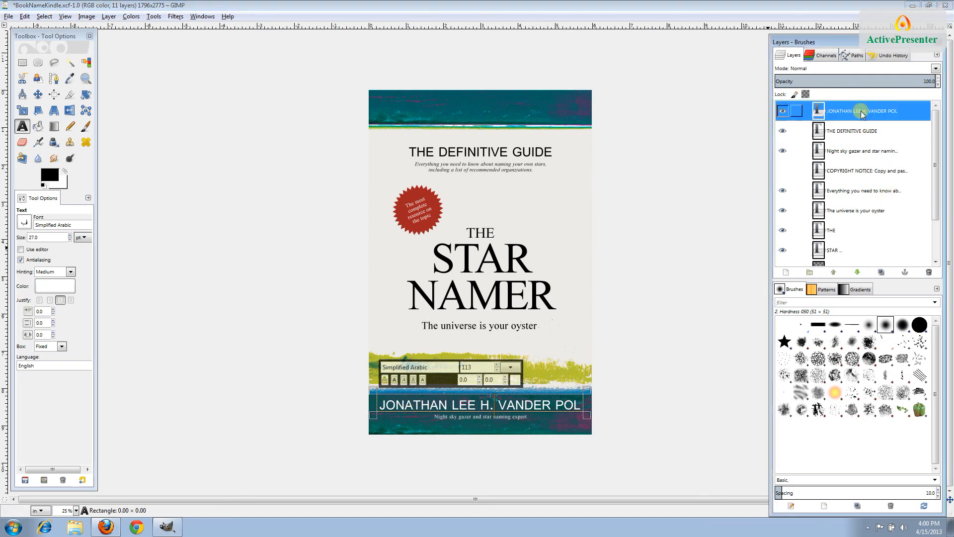
left_click(916, 262)
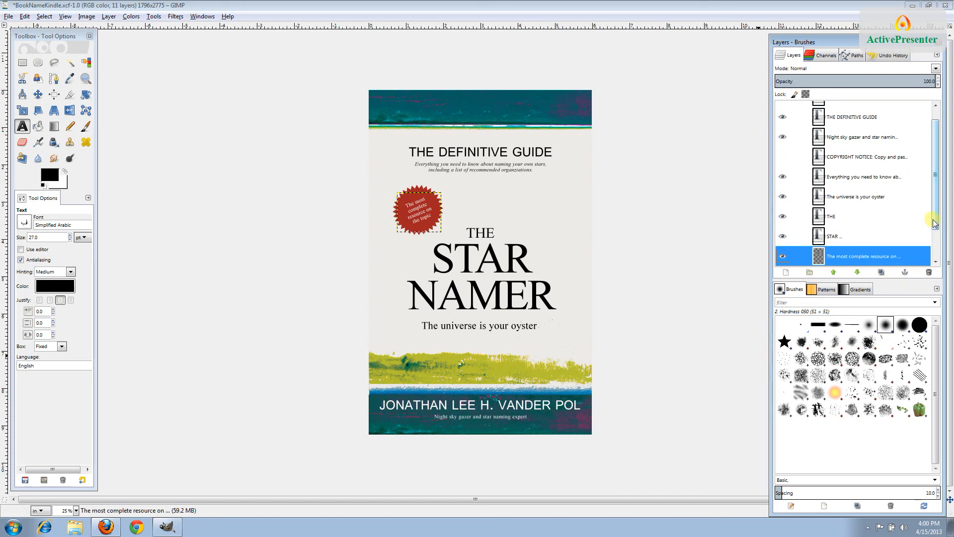
left_click_drag(935, 224, 936, 203)
left_click(879, 111)
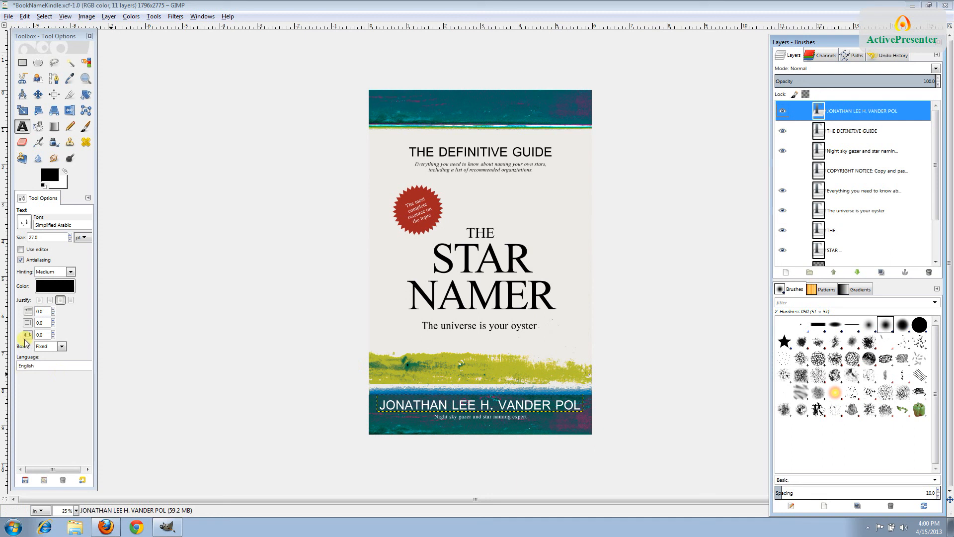
left_click(53, 332)
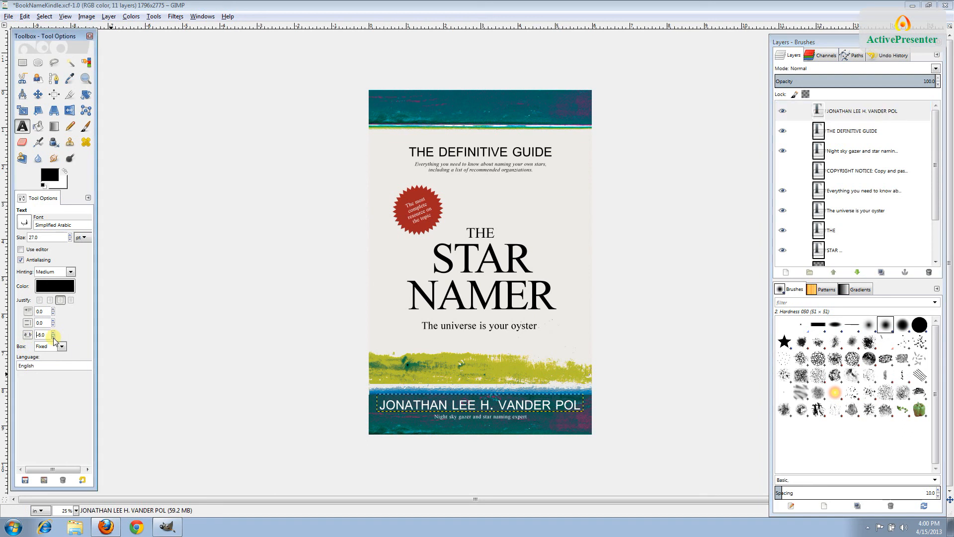
left_click(53, 332)
left_click(52, 332)
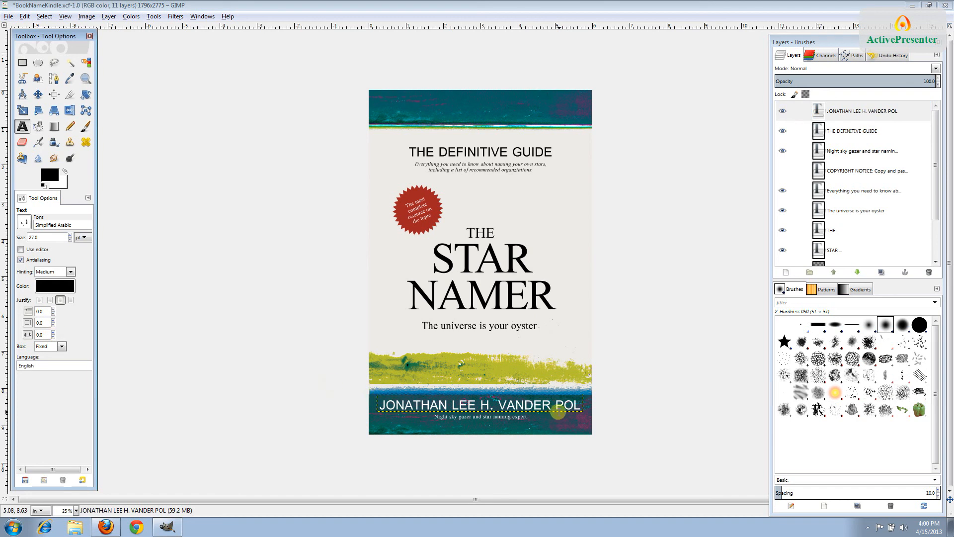
left_click(554, 406)
left_click_drag(583, 405, 379, 407)
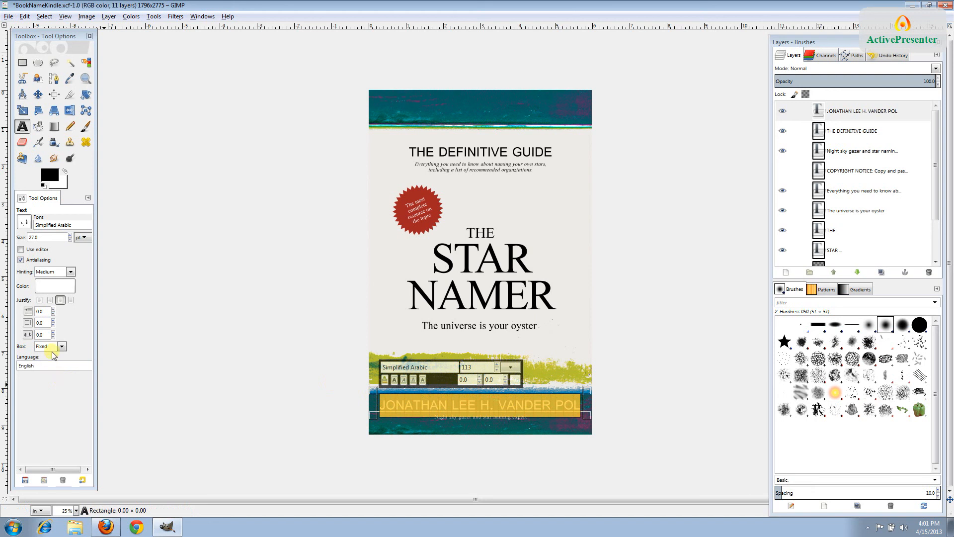
left_click_drag(53, 332, 54, 339)
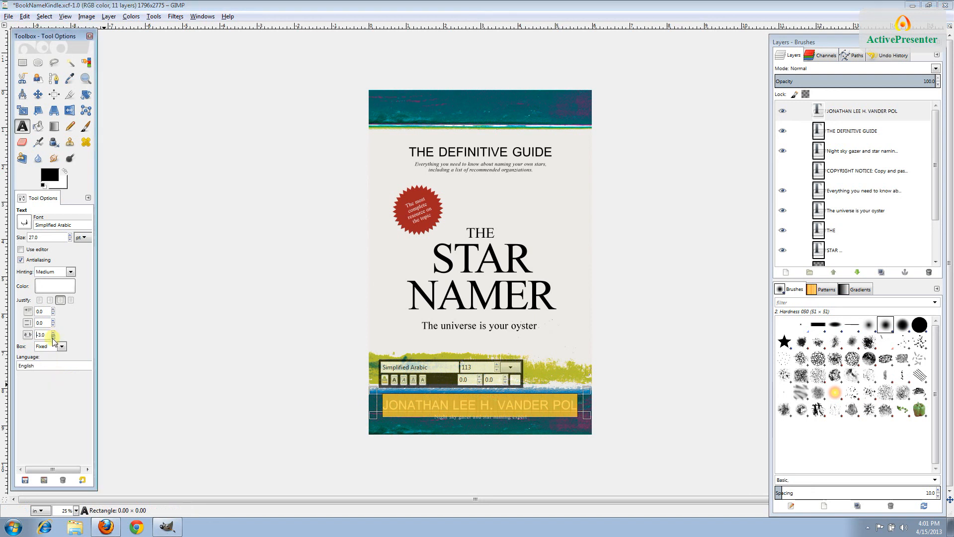
left_click(54, 338)
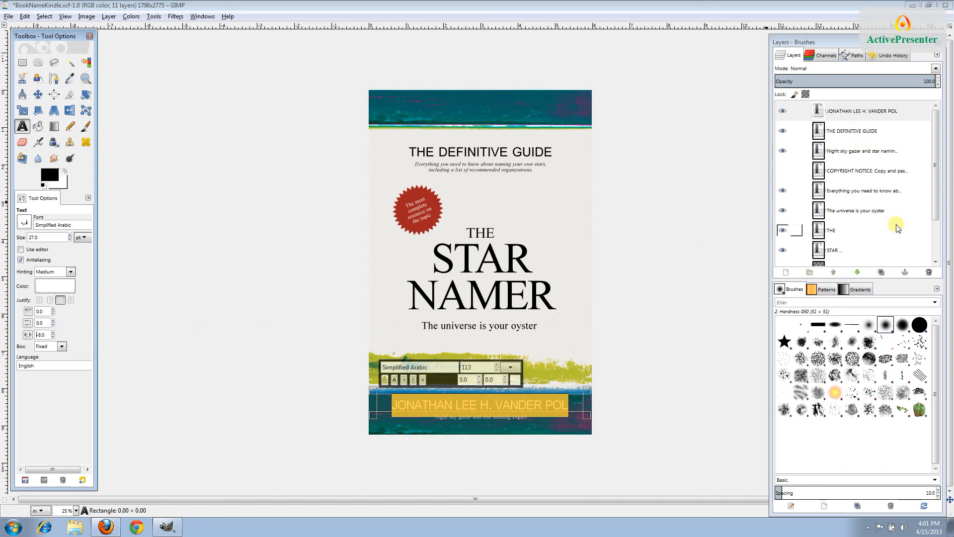
left_click(897, 254)
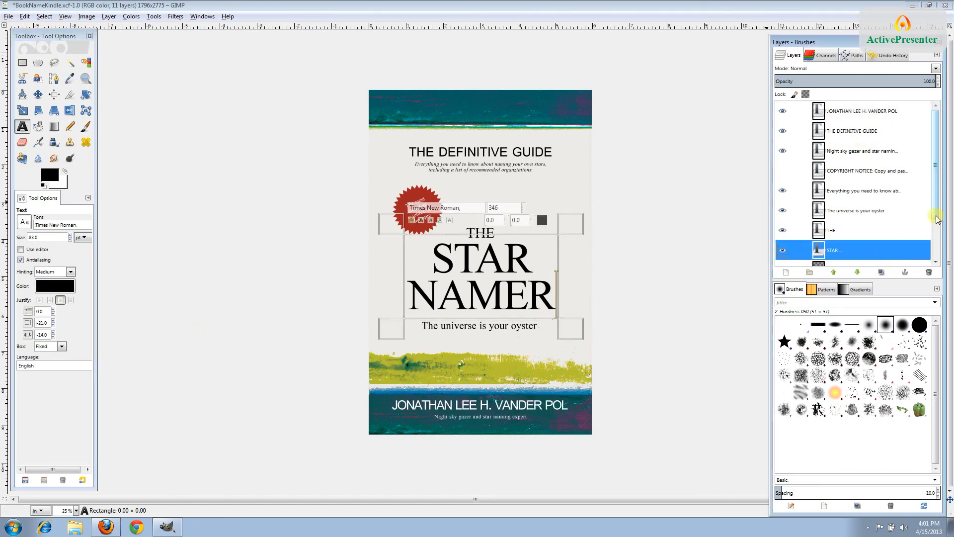
scroll(896, 257, "down", 3)
left_click(906, 257)
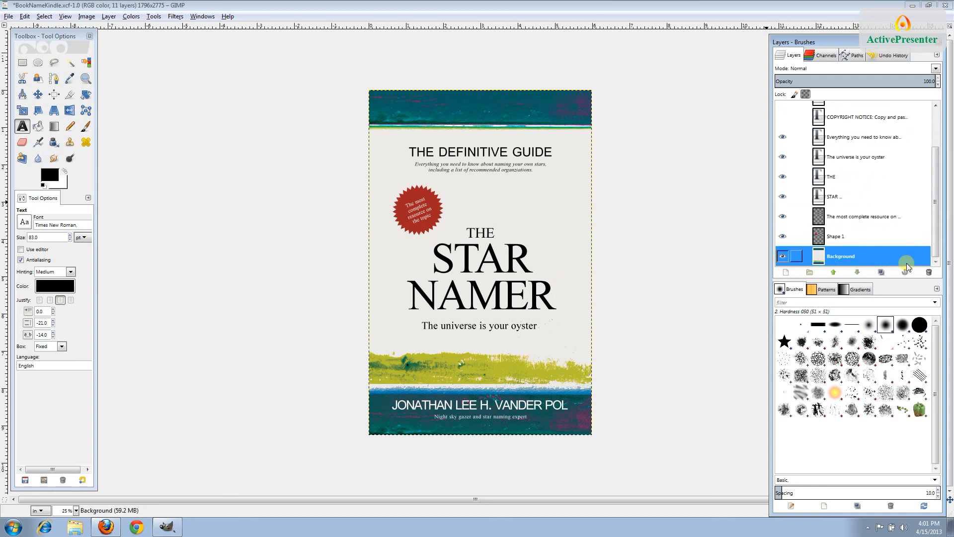
Try tighter letter spacing on the selected STAR NAMER title, settle at -2.0, and select Background
left_click(888, 197)
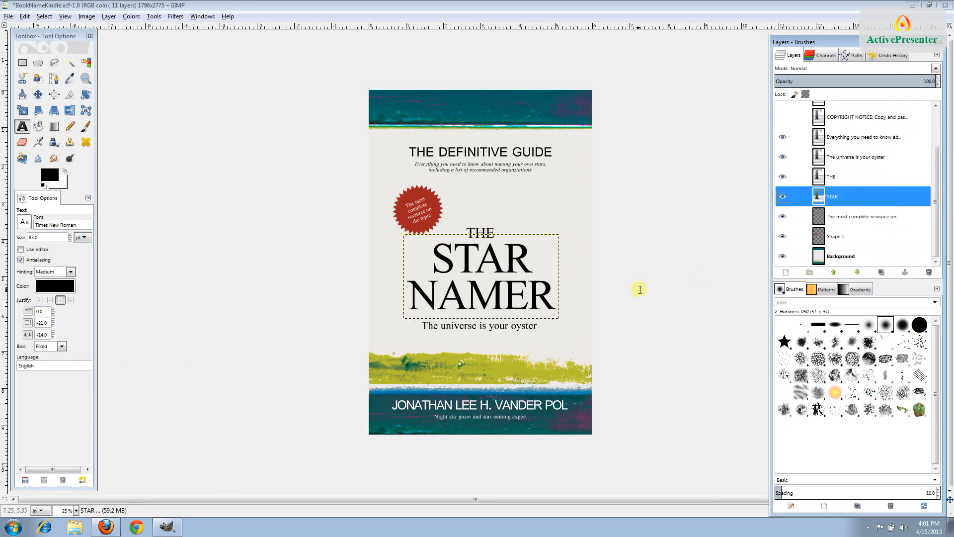
left_click_drag(555, 309, 174, 351)
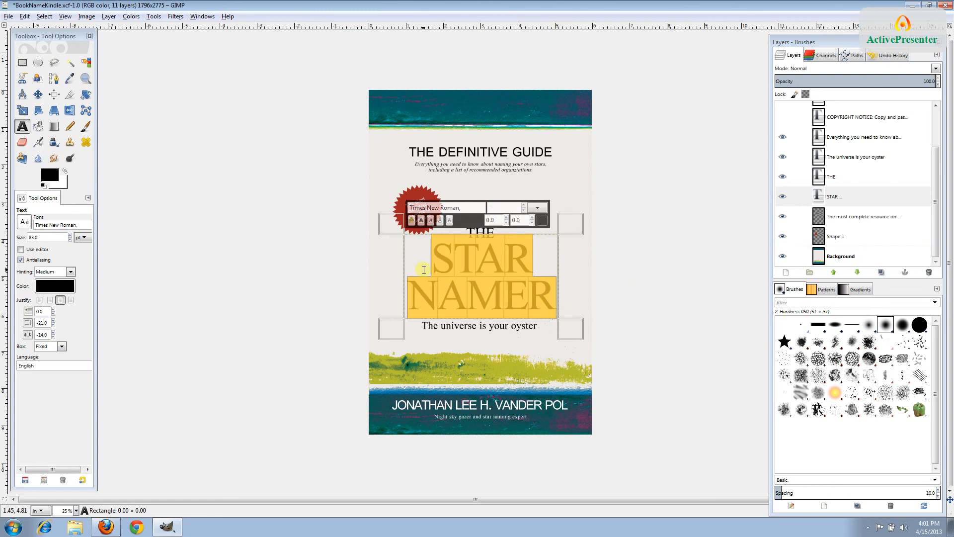
left_click(54, 337)
left_click(54, 337)
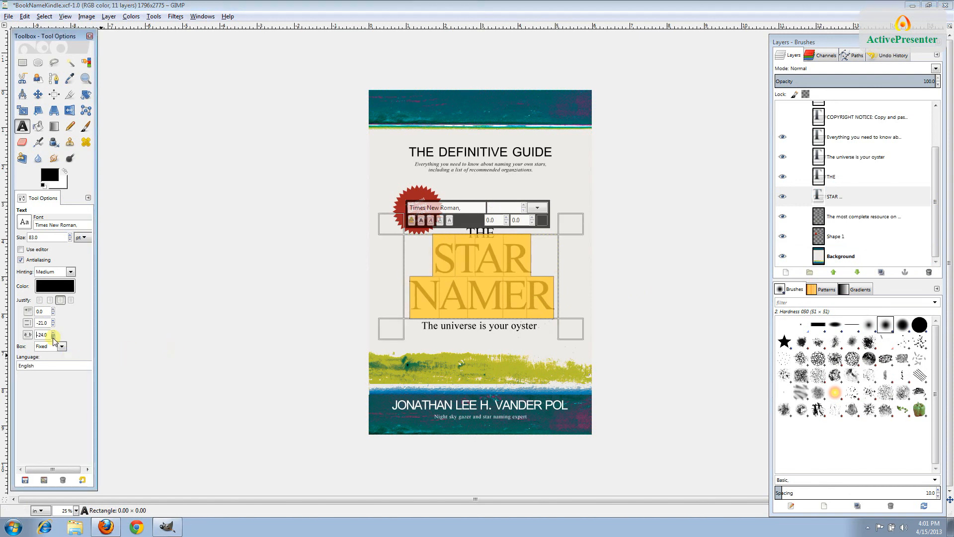
left_click(54, 337)
left_click(54, 337)
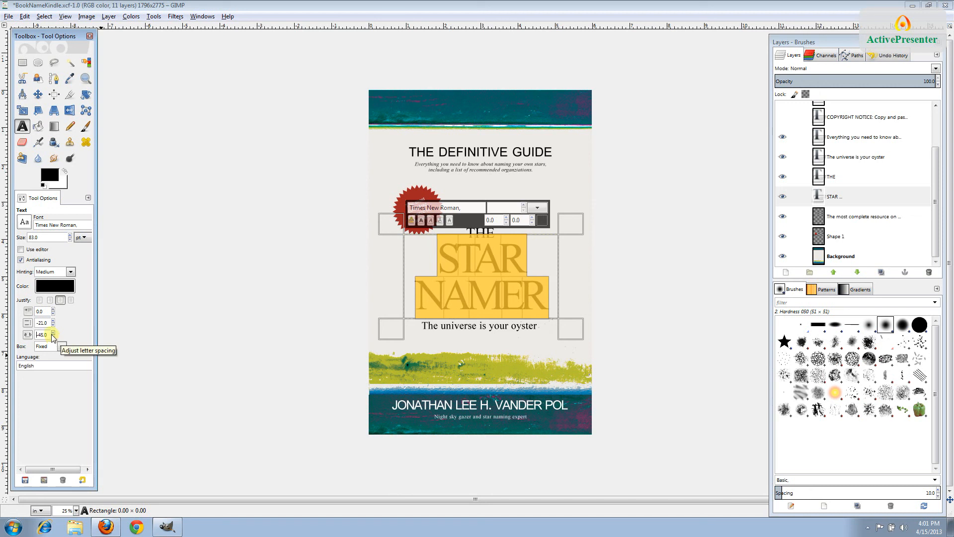
left_click(54, 333)
left_click(53, 333)
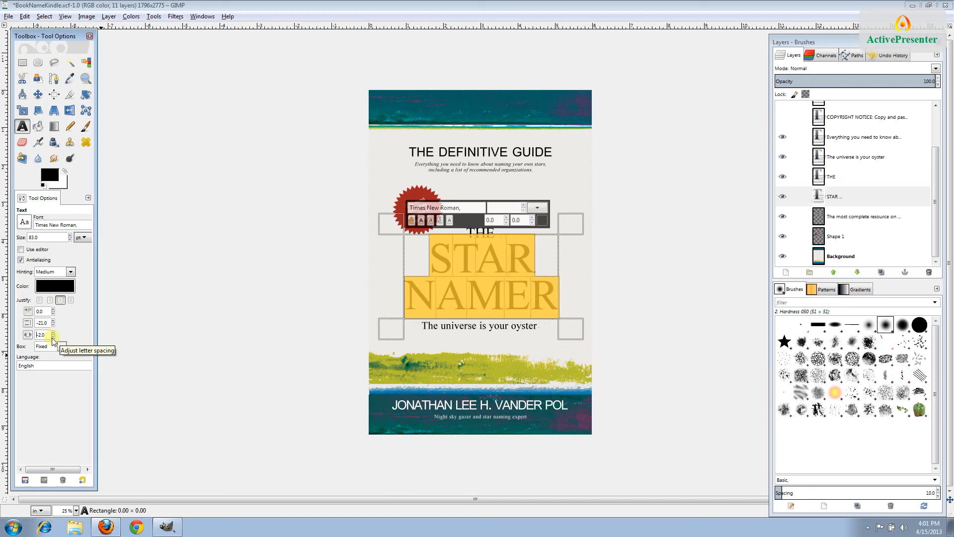
left_click(867, 257)
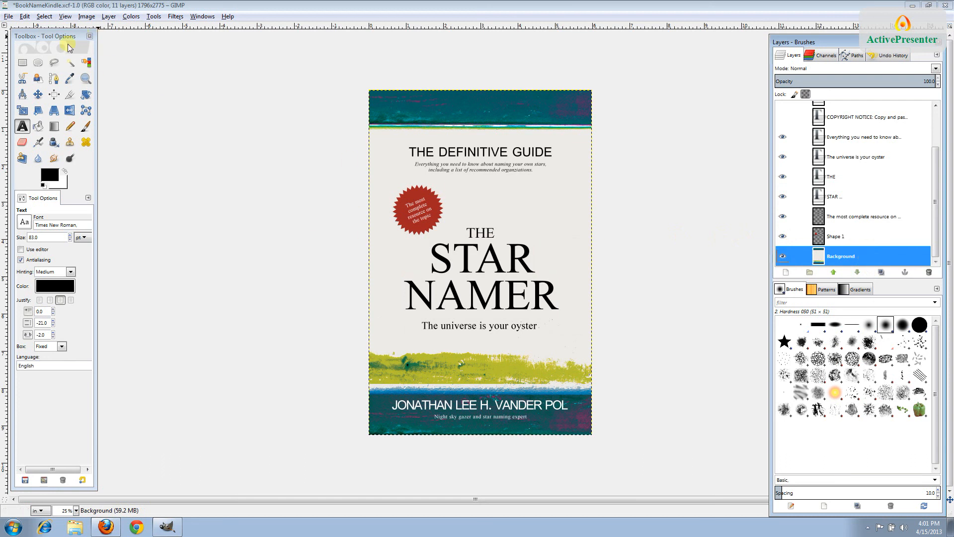
Undo the last title text-layer change via Edit > Undo and reselect the Background layer
left_click(24, 16)
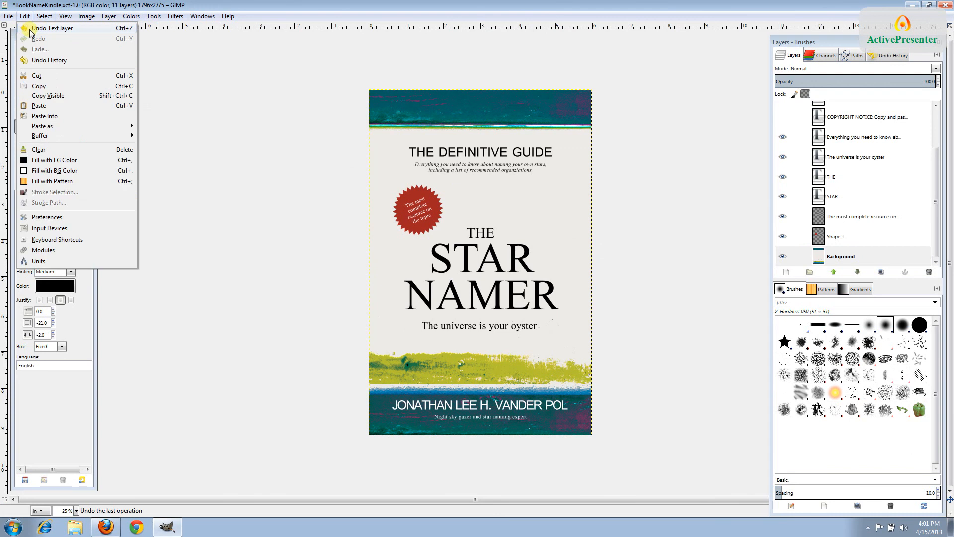
left_click(51, 29)
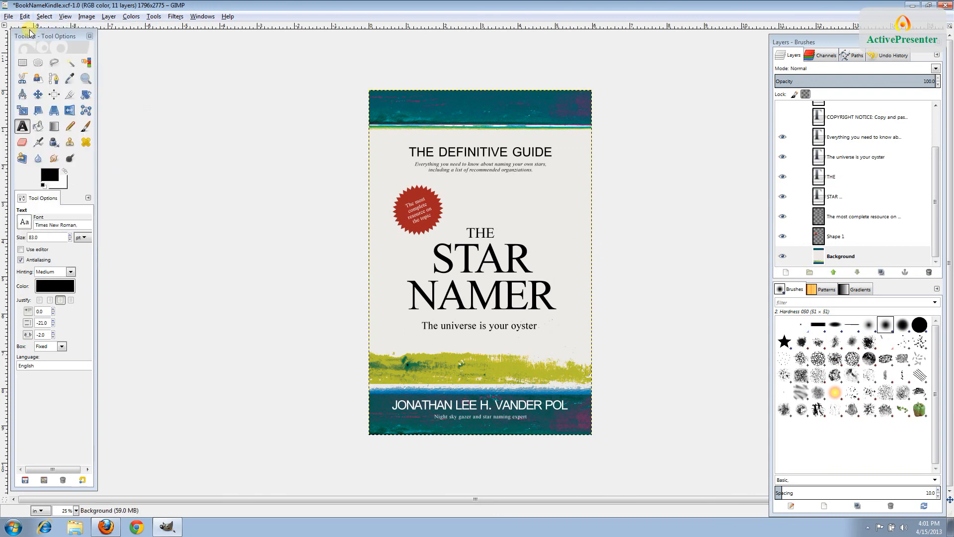
left_click(898, 256)
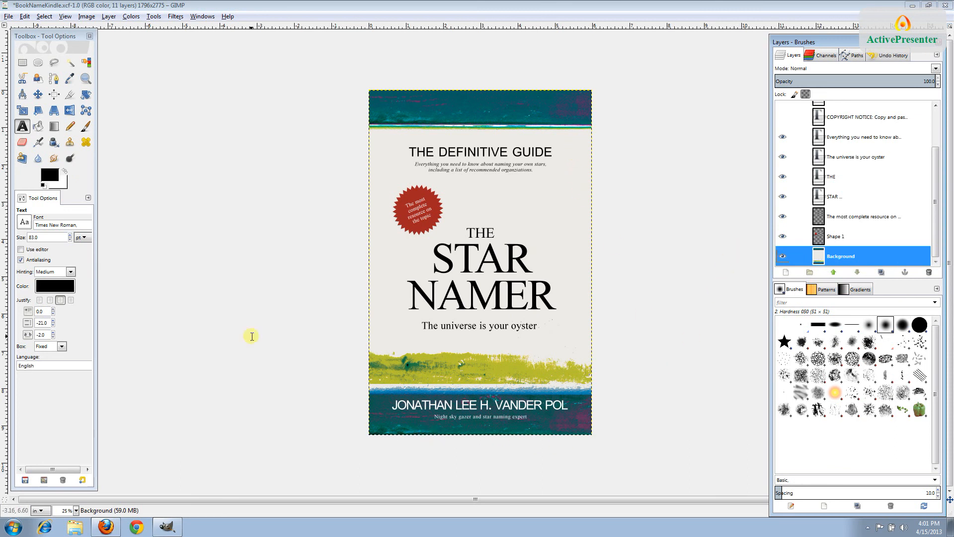
Save the cover, then save it again as BookNameKindleEmbed.xcf in CoverDesign
left_click(9, 16)
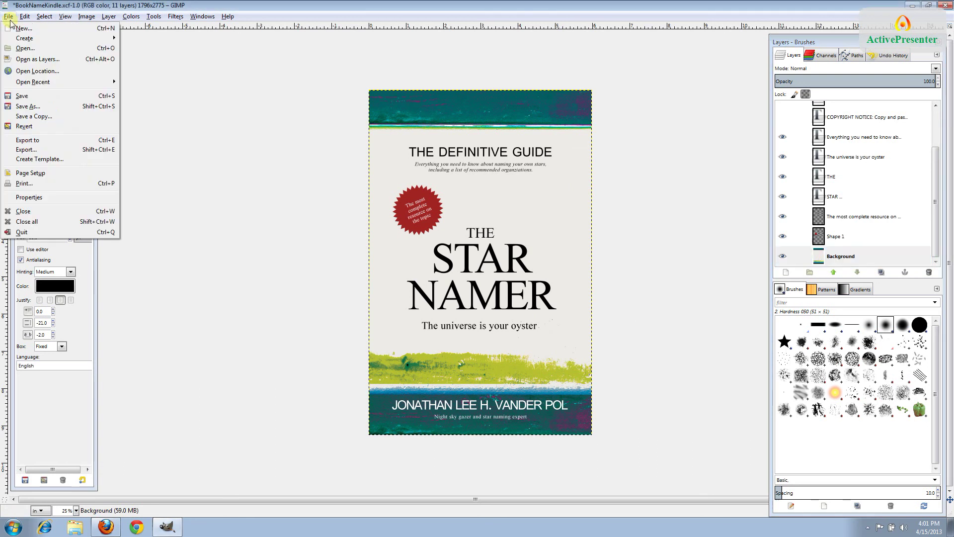
left_click(28, 96)
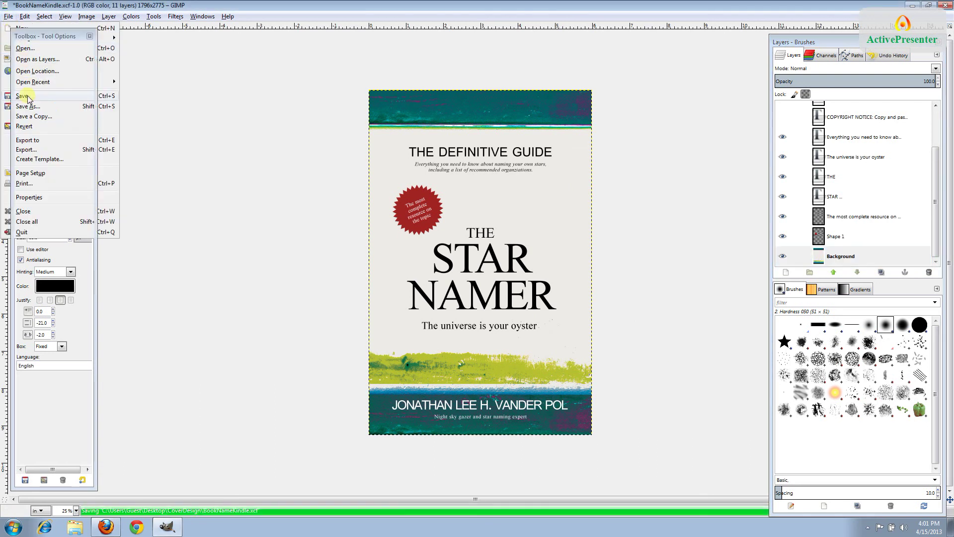
left_click(8, 16)
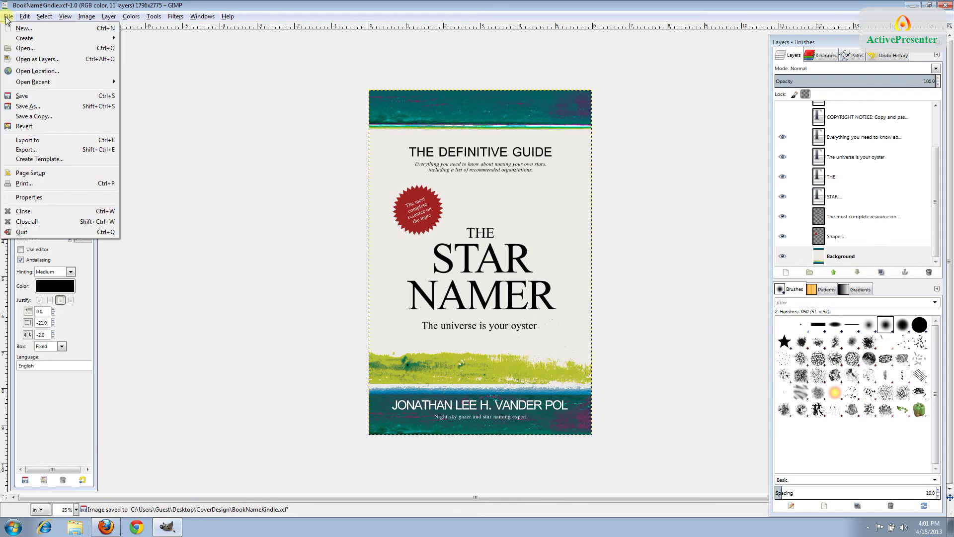
left_click(33, 106)
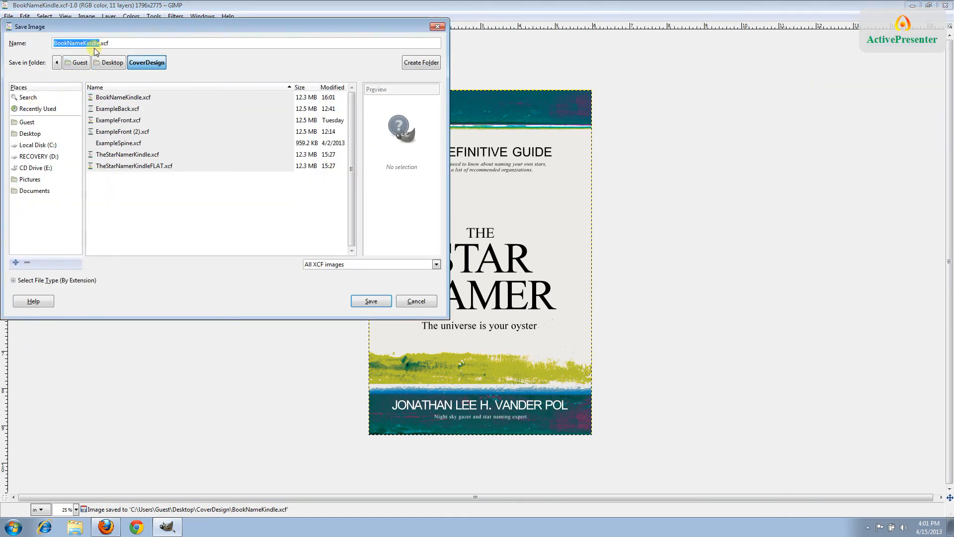
left_click(97, 43)
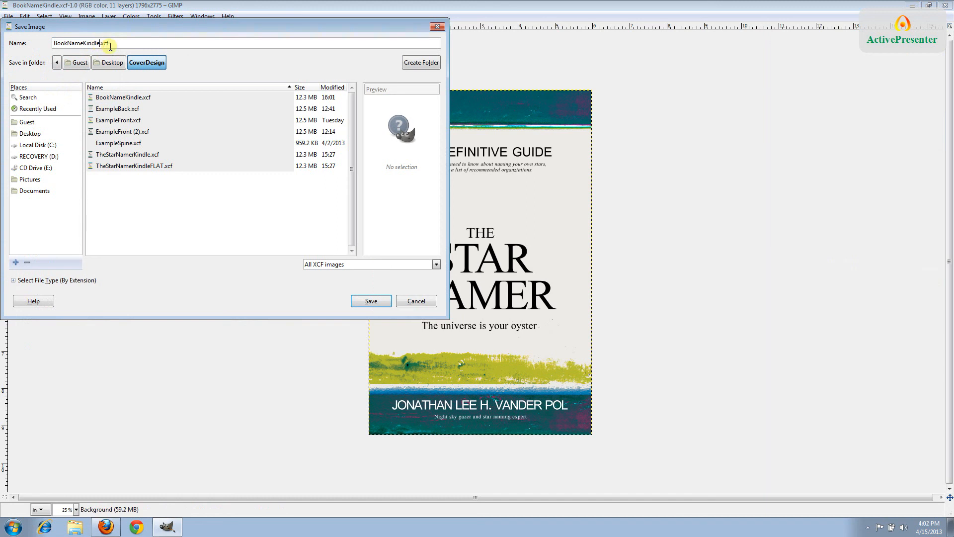
type("Embed")
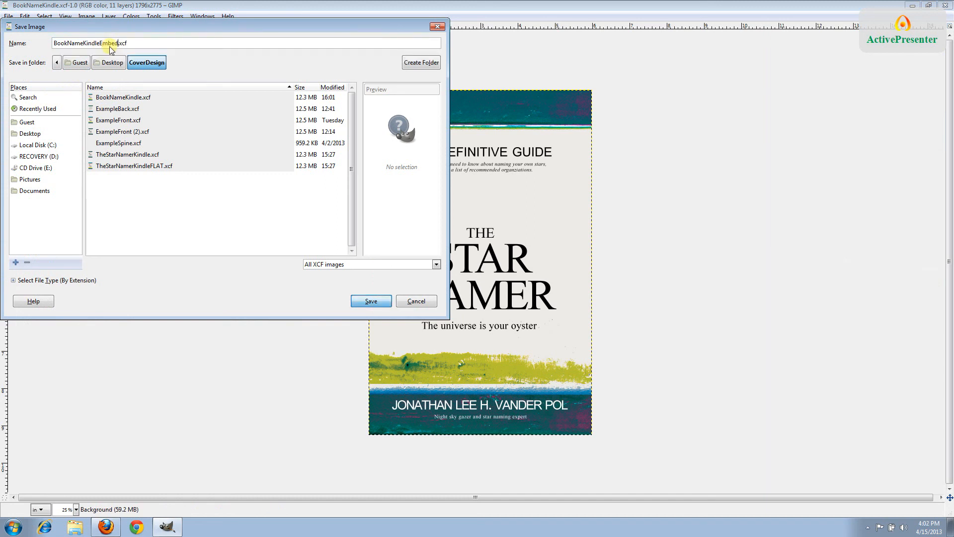
key("Return")
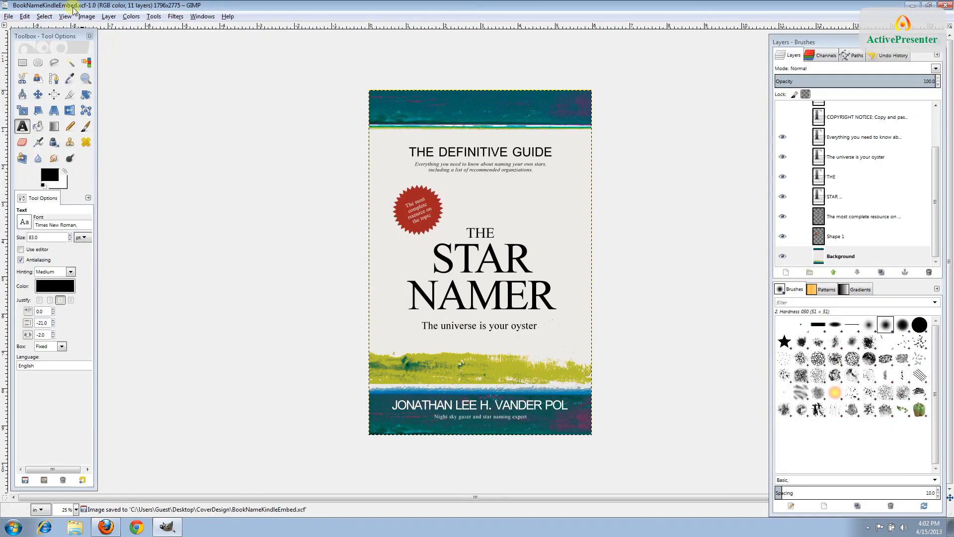
Flatten all layers into one Background layer and save the flattened cover
left_click(86, 16)
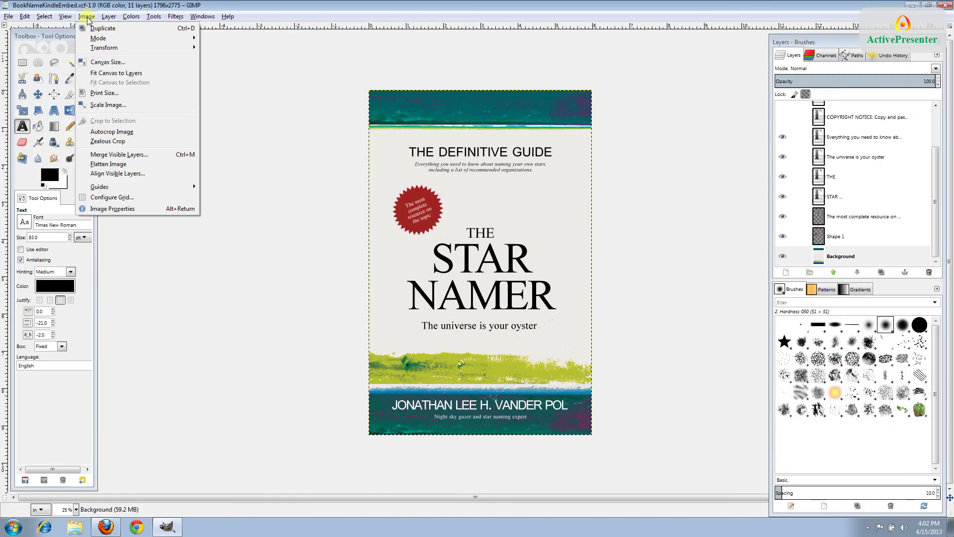
left_click(112, 164)
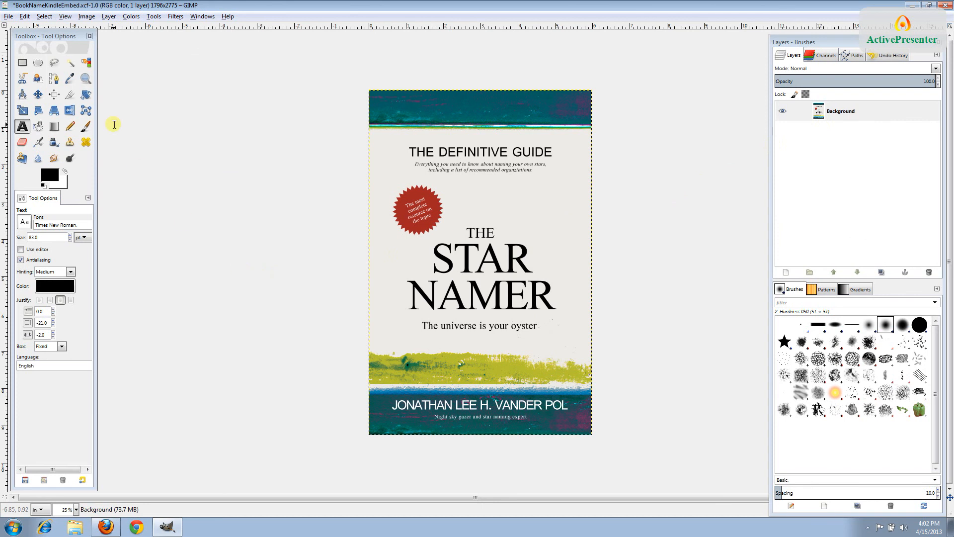
left_click(9, 17)
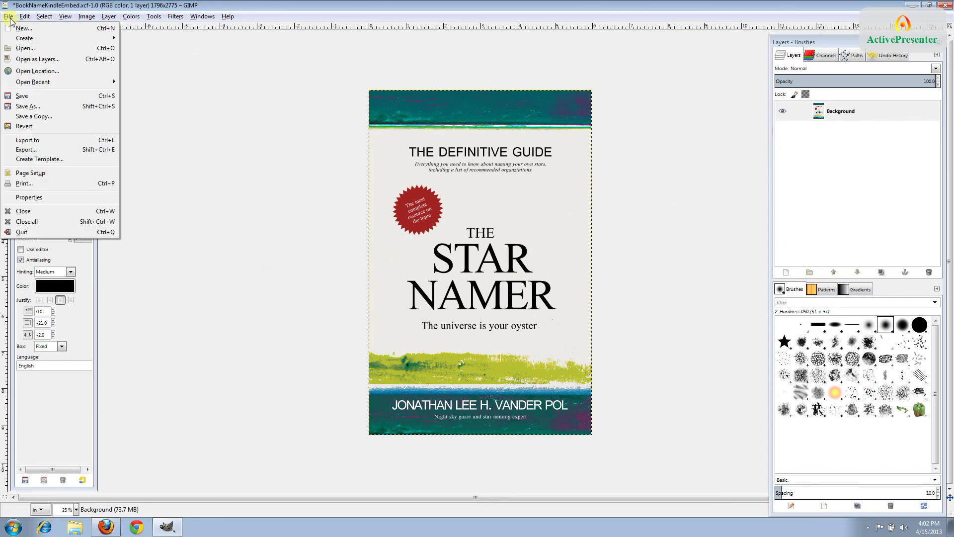
left_click(23, 95)
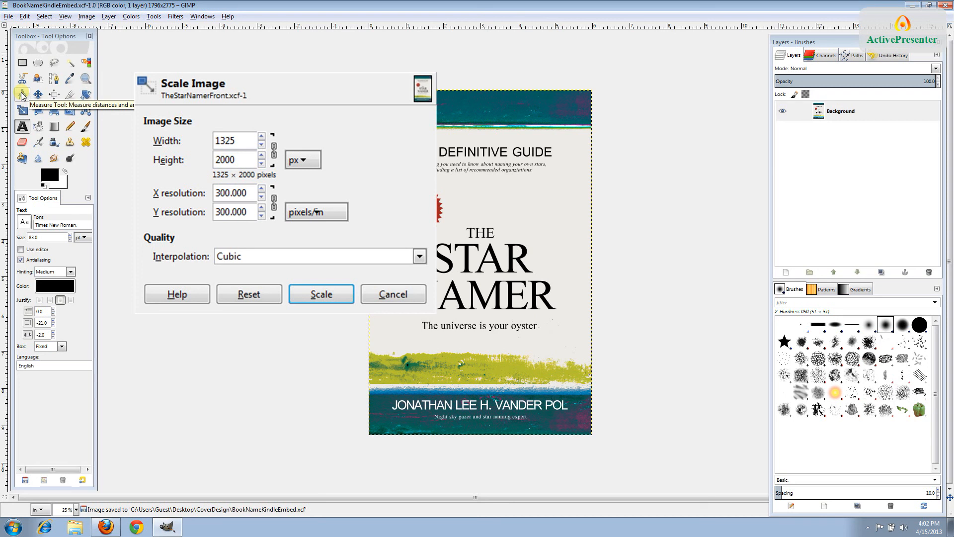
Start an export named BookNameKindleEmbed.jpg with JPEG image as the file type
left_click(11, 16)
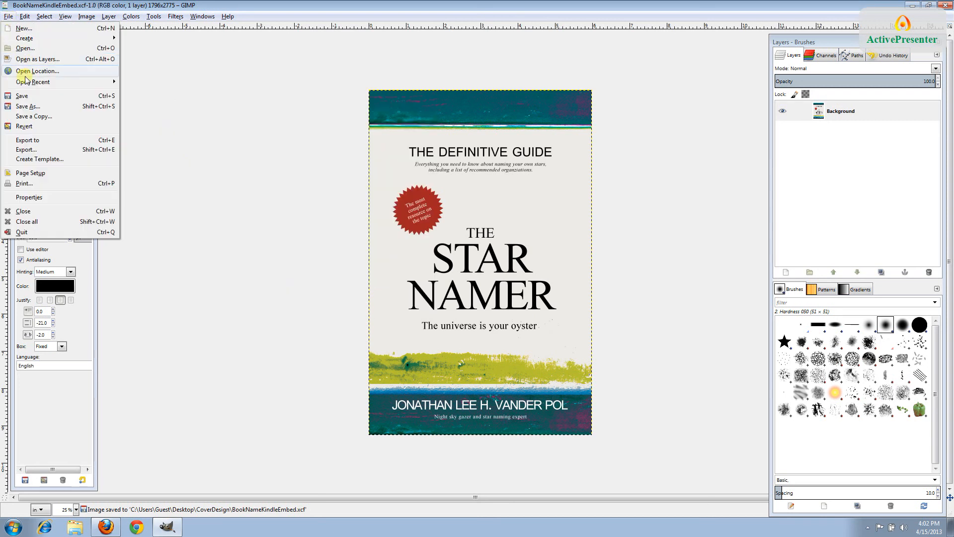
left_click(25, 150)
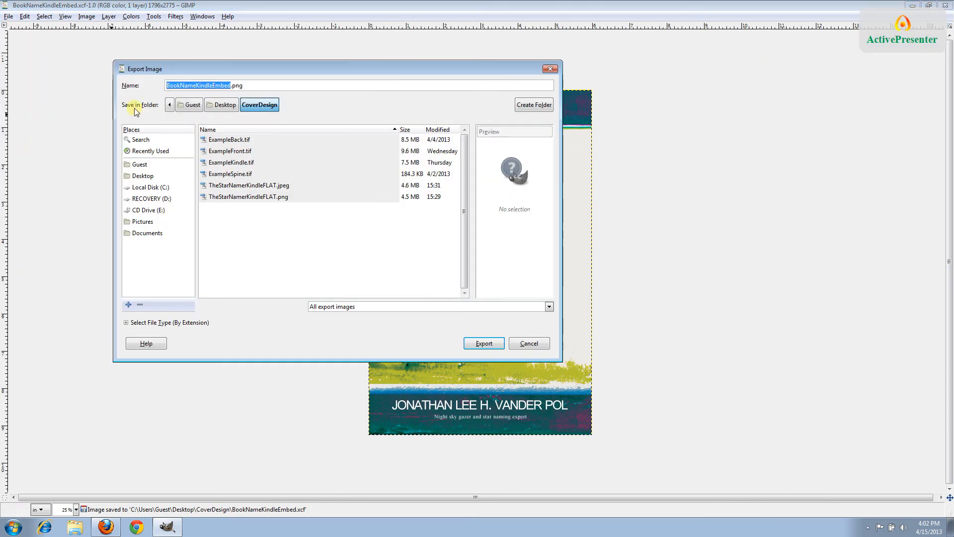
left_click(249, 84)
left_click_drag(243, 84, 234, 85)
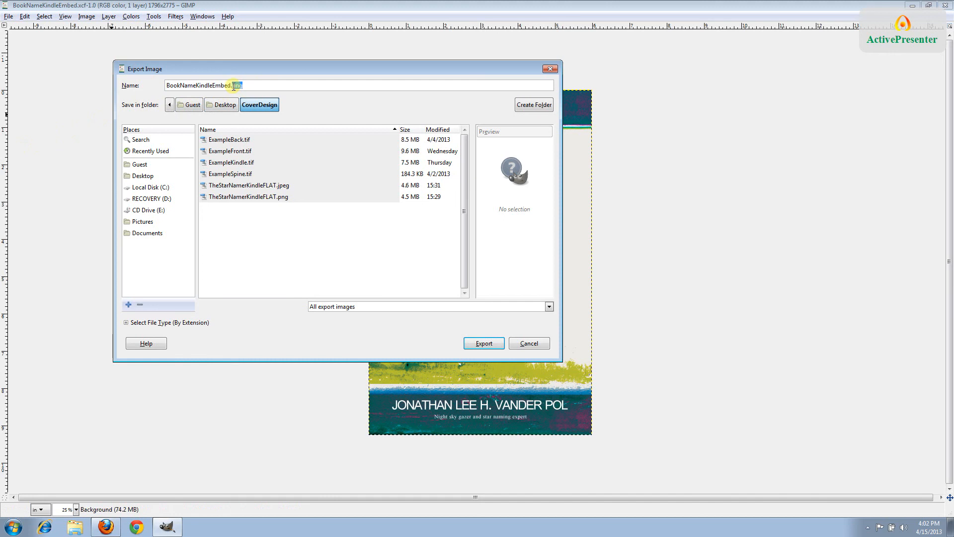
type("jpg")
left_click(549, 307)
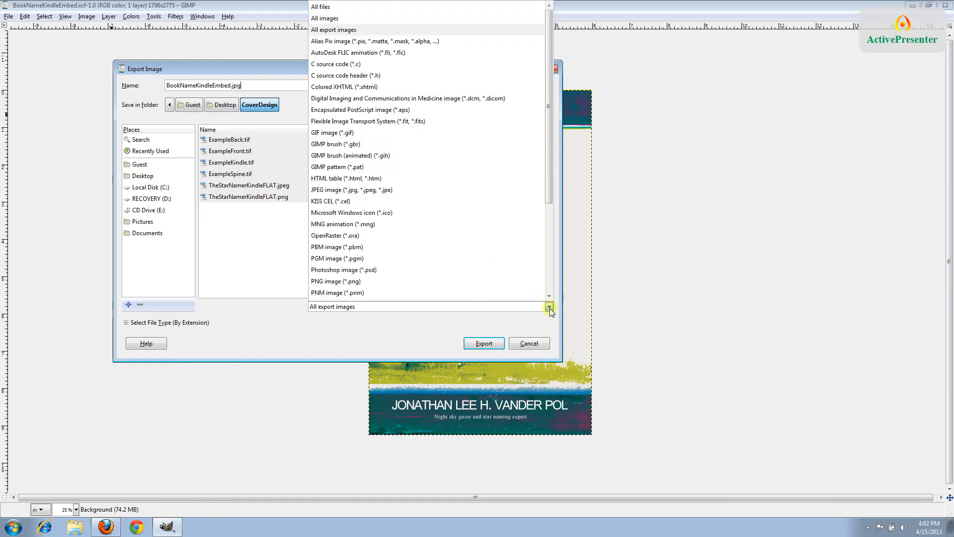
left_click(412, 190)
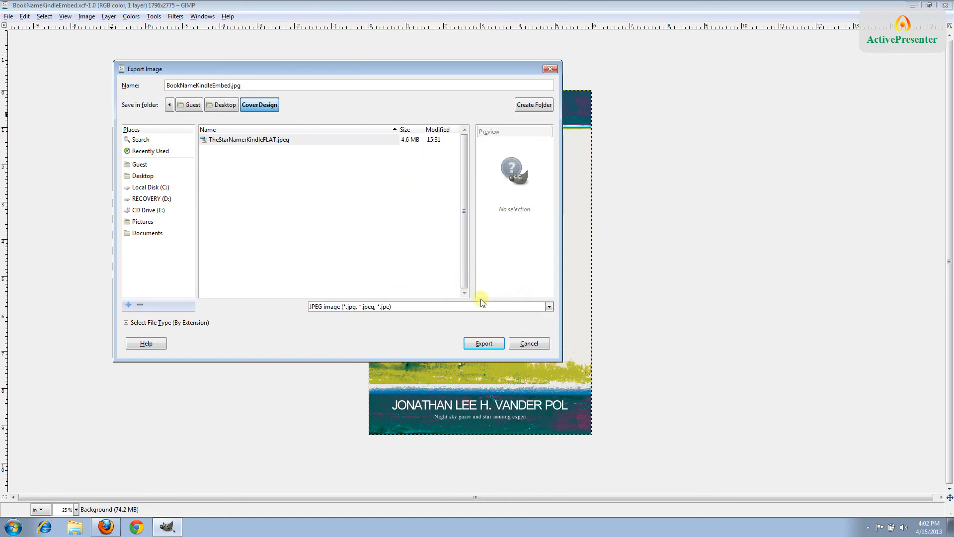
Export the JPEG with the Quality slider raised to 100
left_click(490, 342)
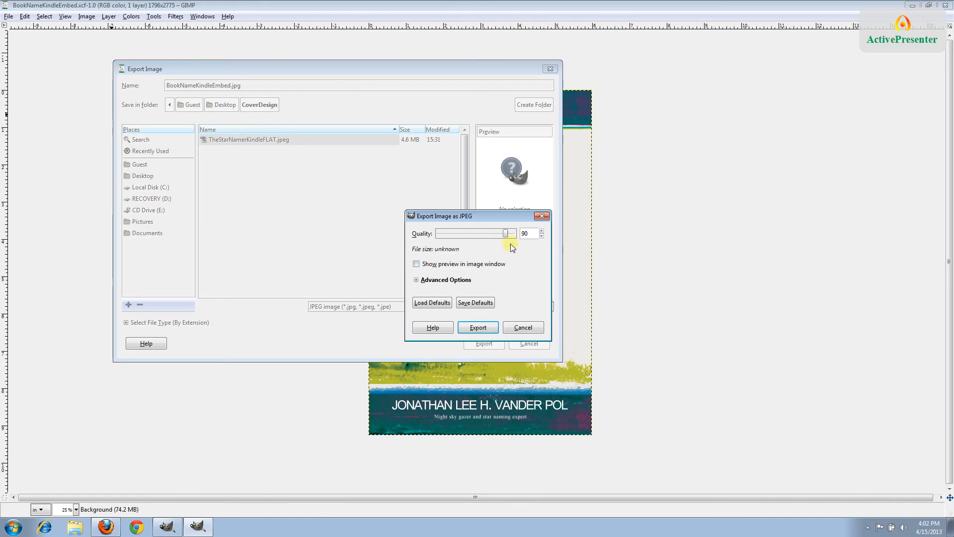
left_click_drag(506, 234, 514, 234)
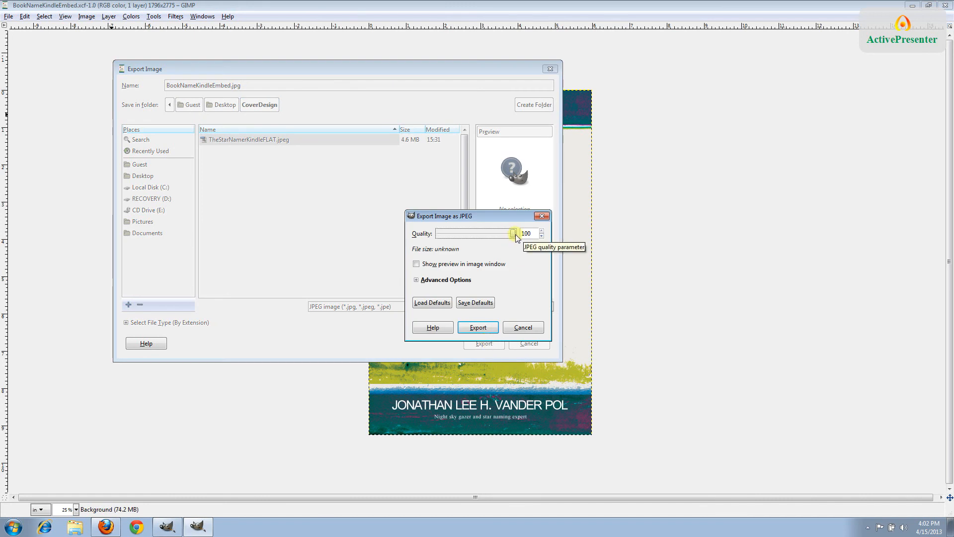
left_click(478, 327)
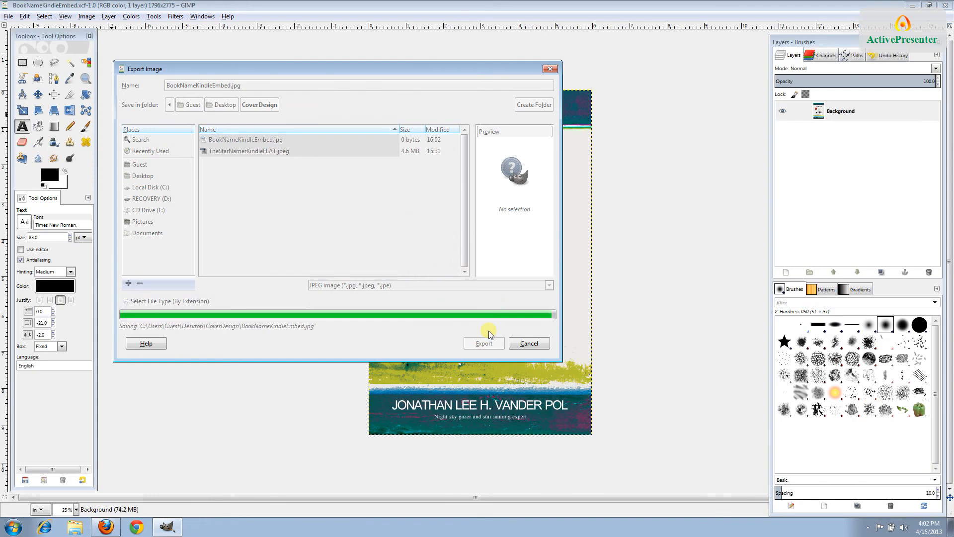